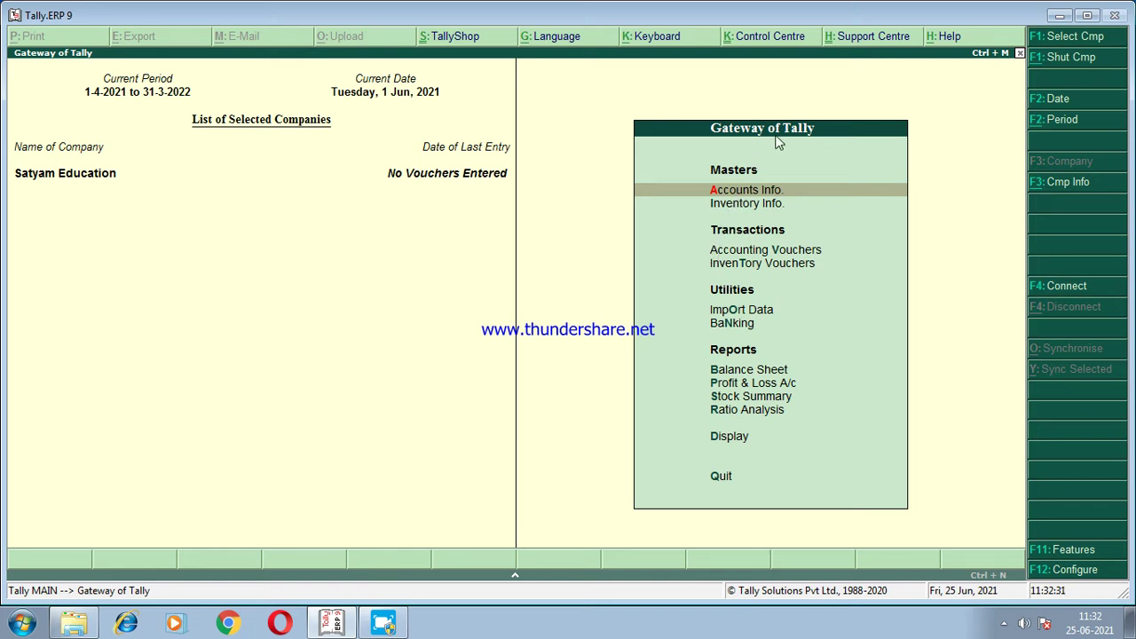
Examine the list of existing voucher types in the company's accounts masters.
left_click(755, 193)
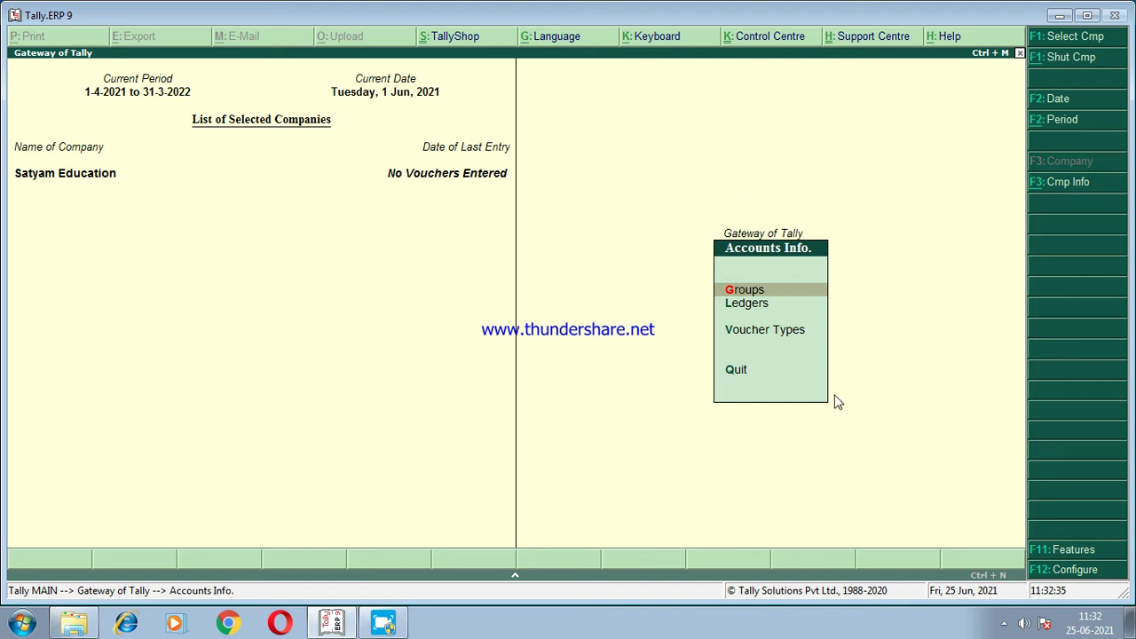
left_click(763, 337)
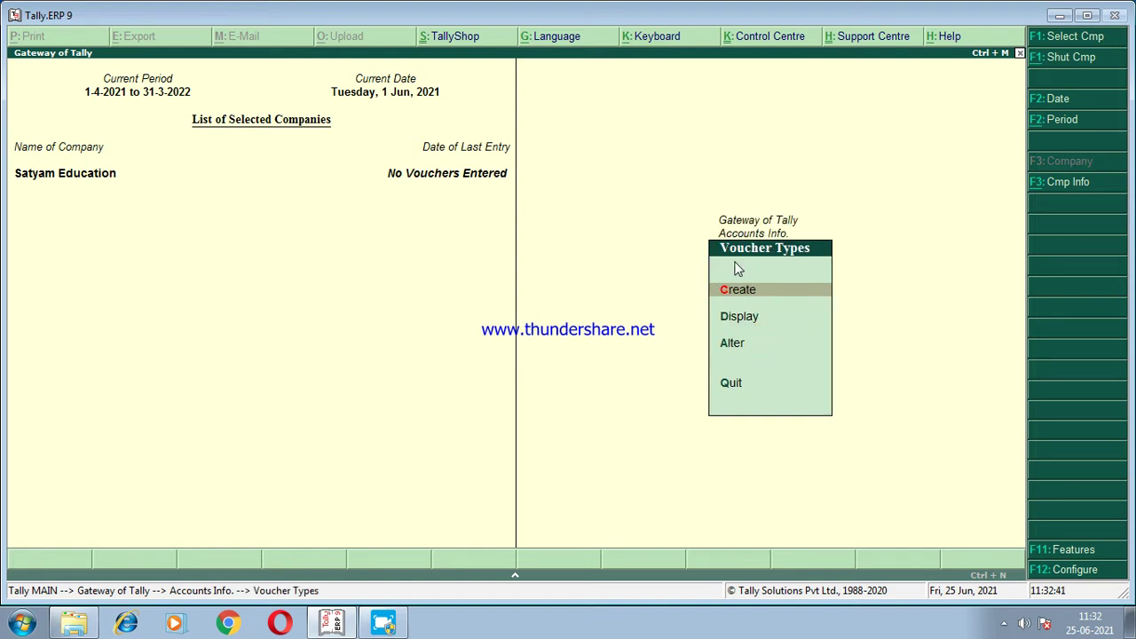
left_click(745, 325)
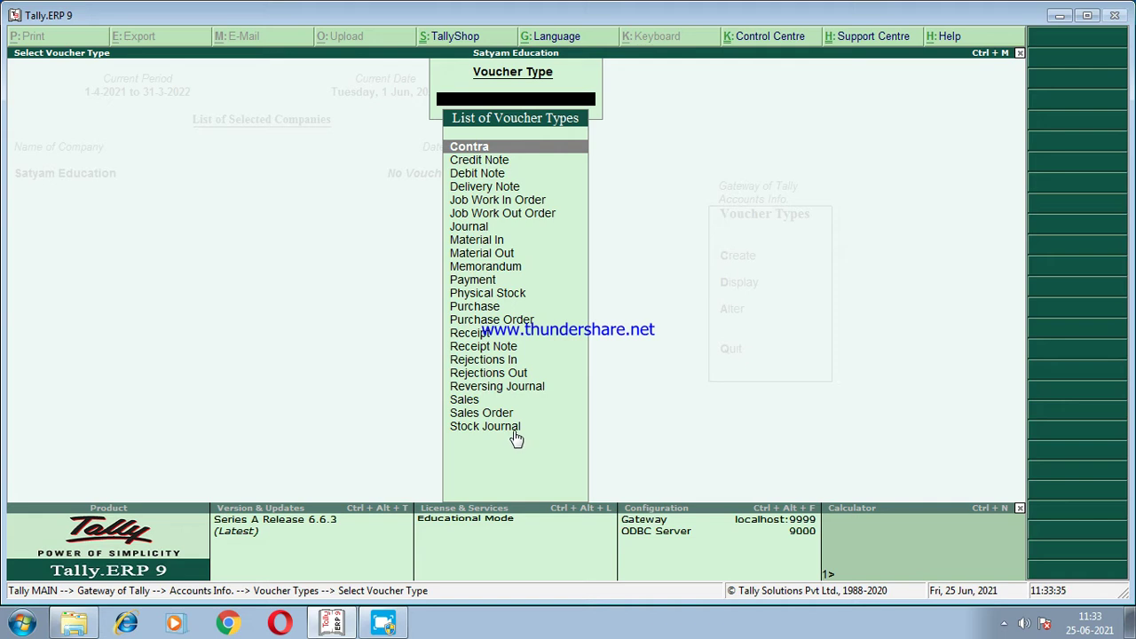
key("Escape")
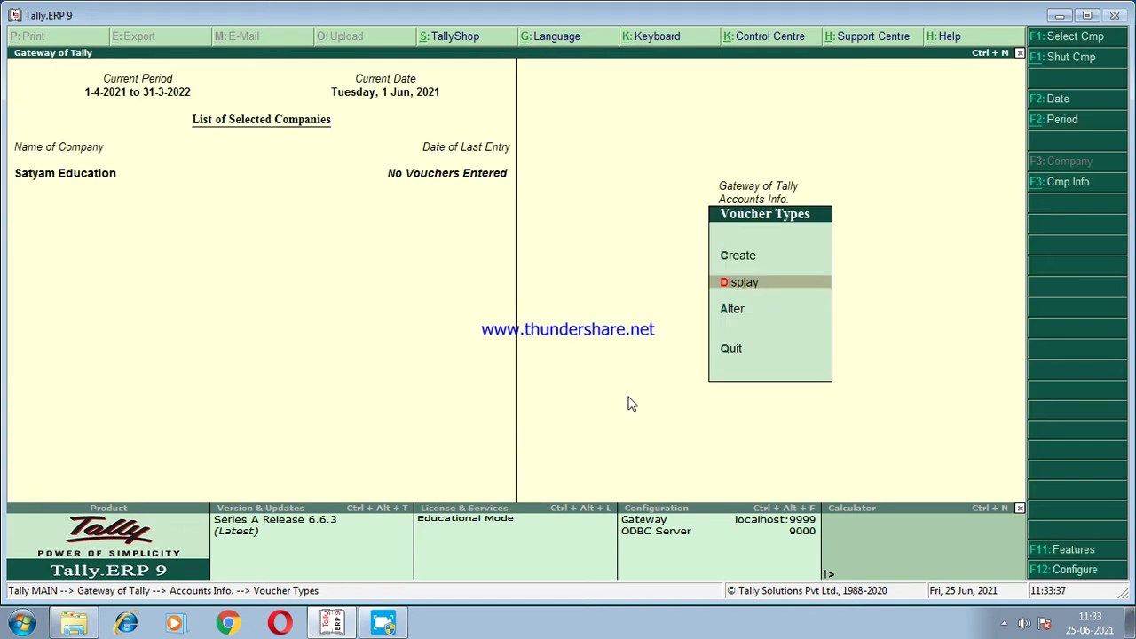
Start a new voucher type named Rent Voucher Slip, based on Payment with the abbreviation Pymt.
left_click(737, 257)
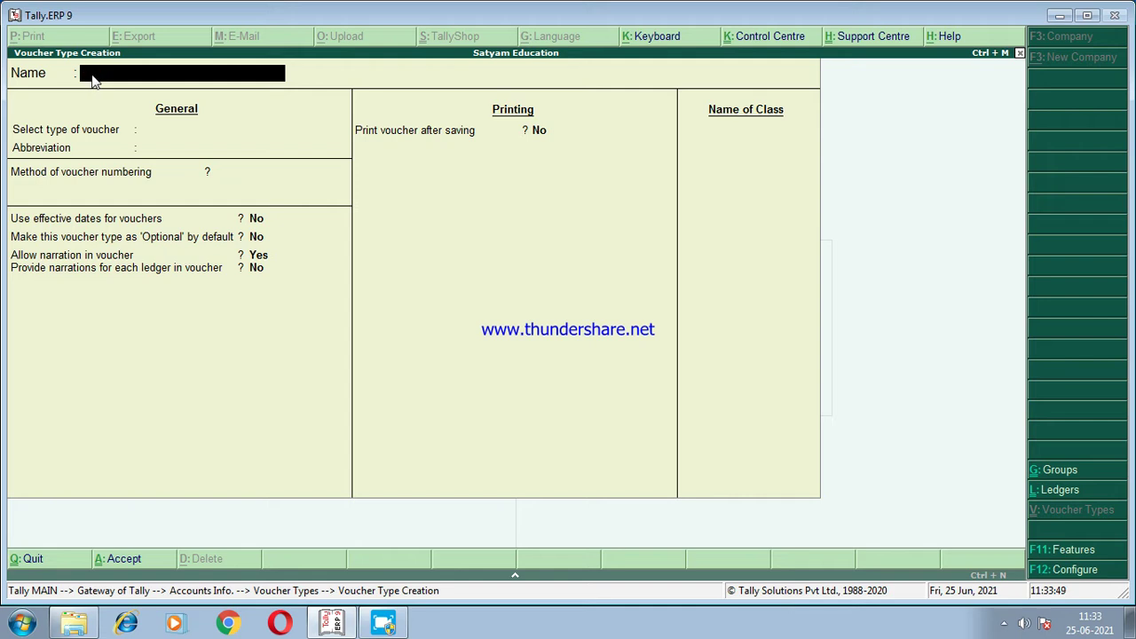
type("Rent Vou")
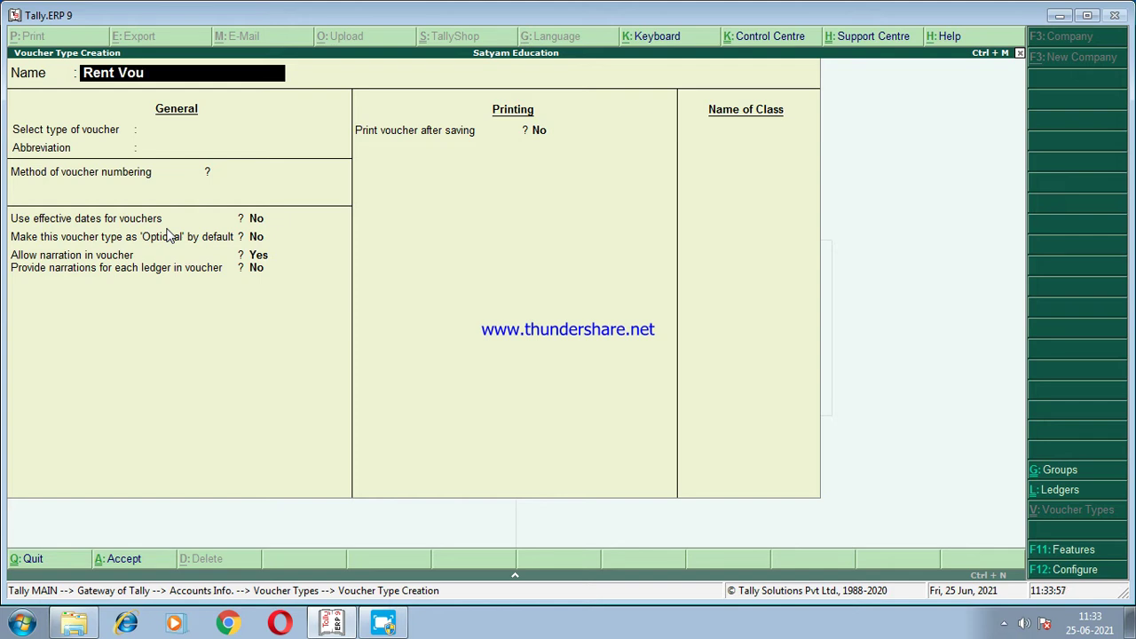
type("cher Slip")
key("Return")
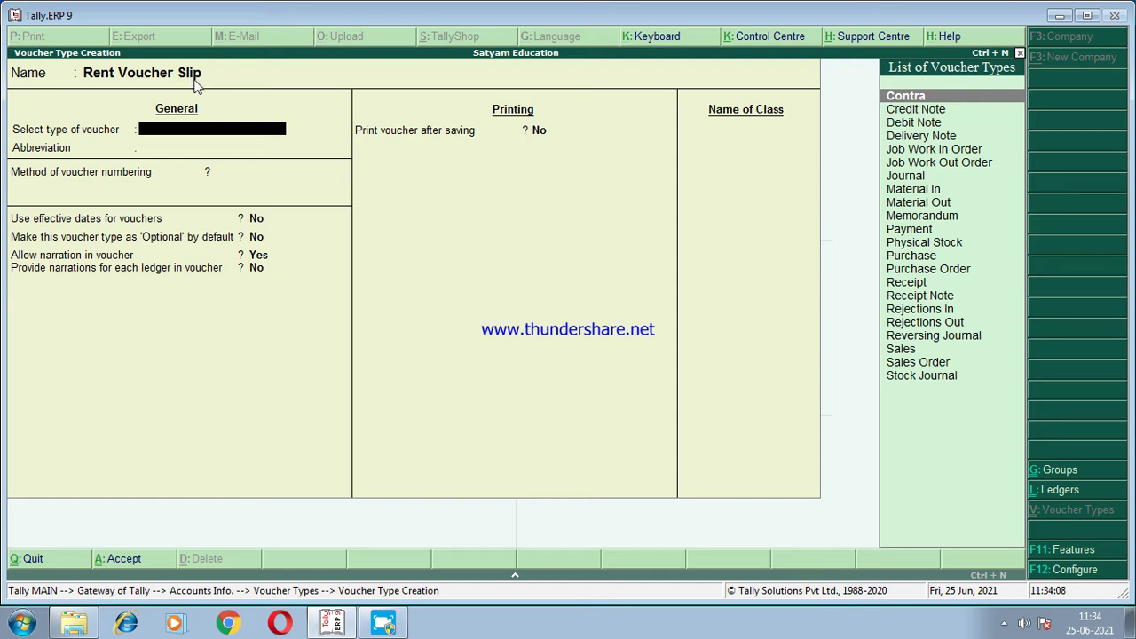
left_click(909, 231)
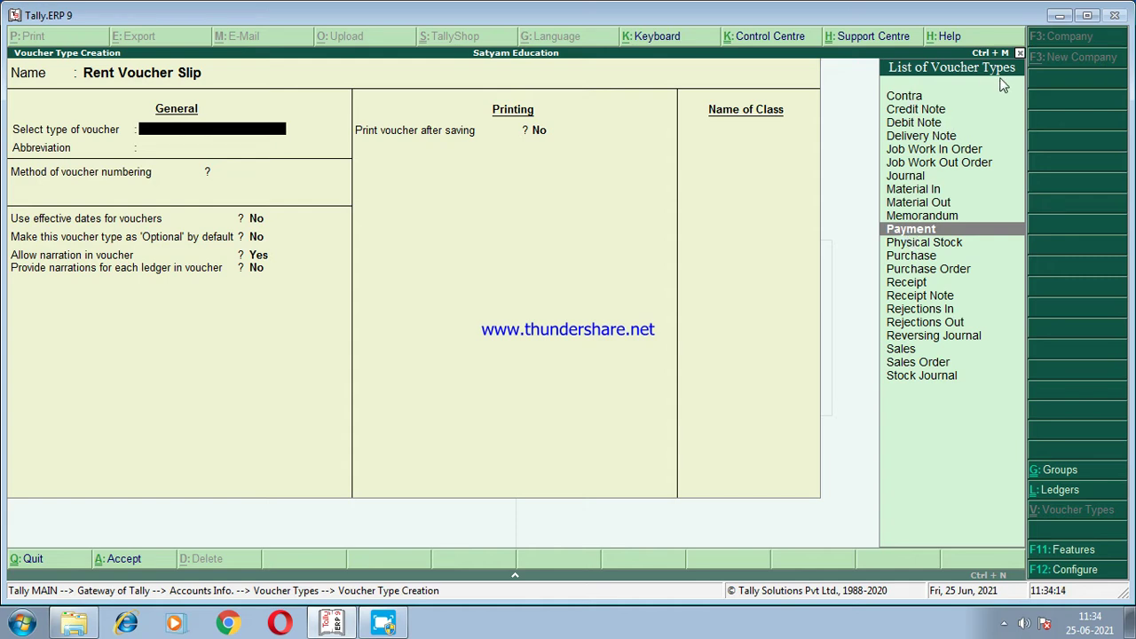
key("Return")
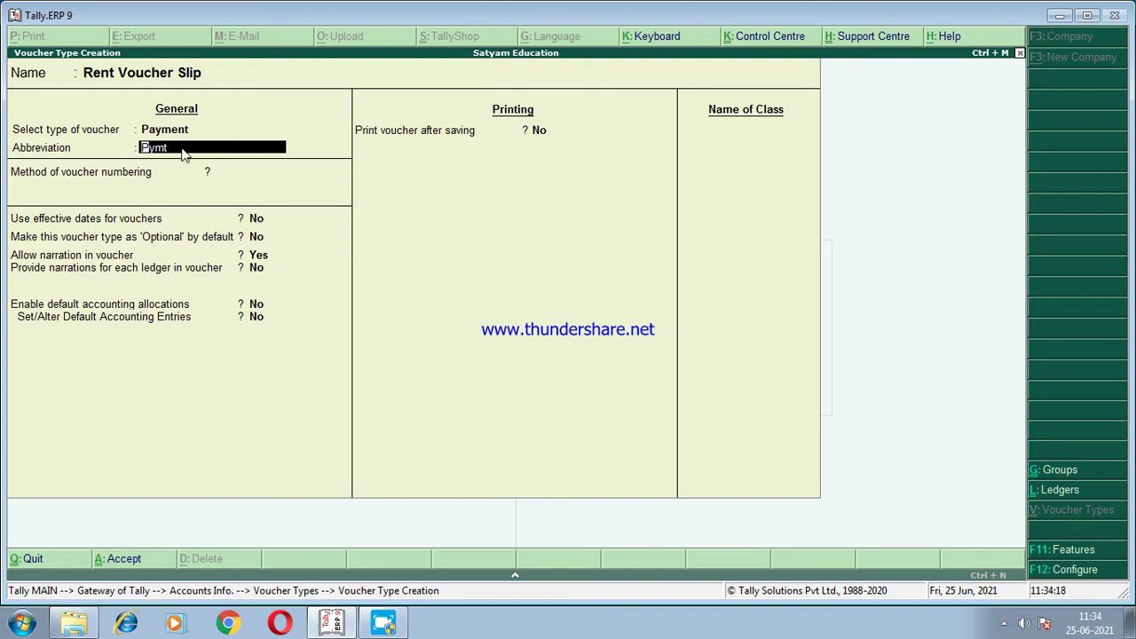
key("Return")
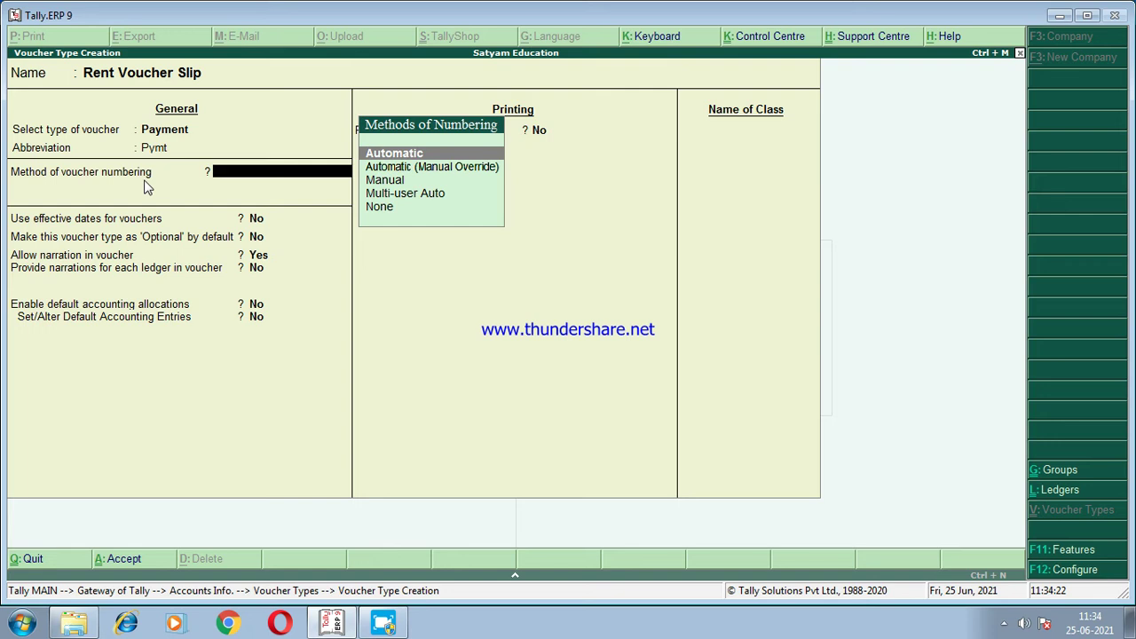
Set the voucher numbering method to Automatic and enable its advanced configuration.
left_click(395, 157)
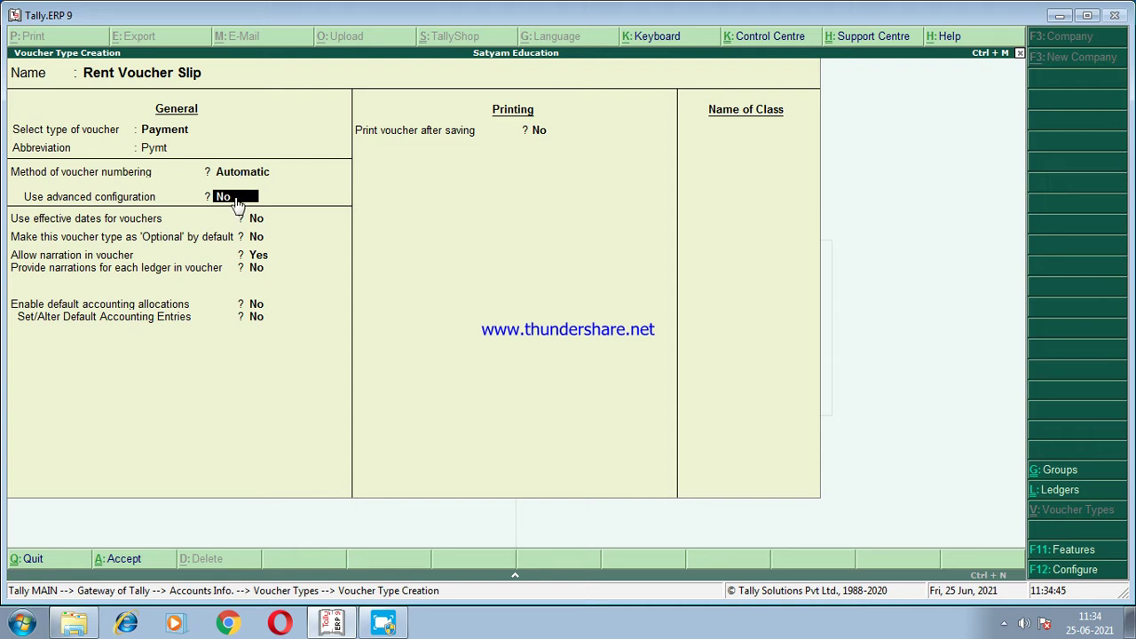
type("y")
key("Return")
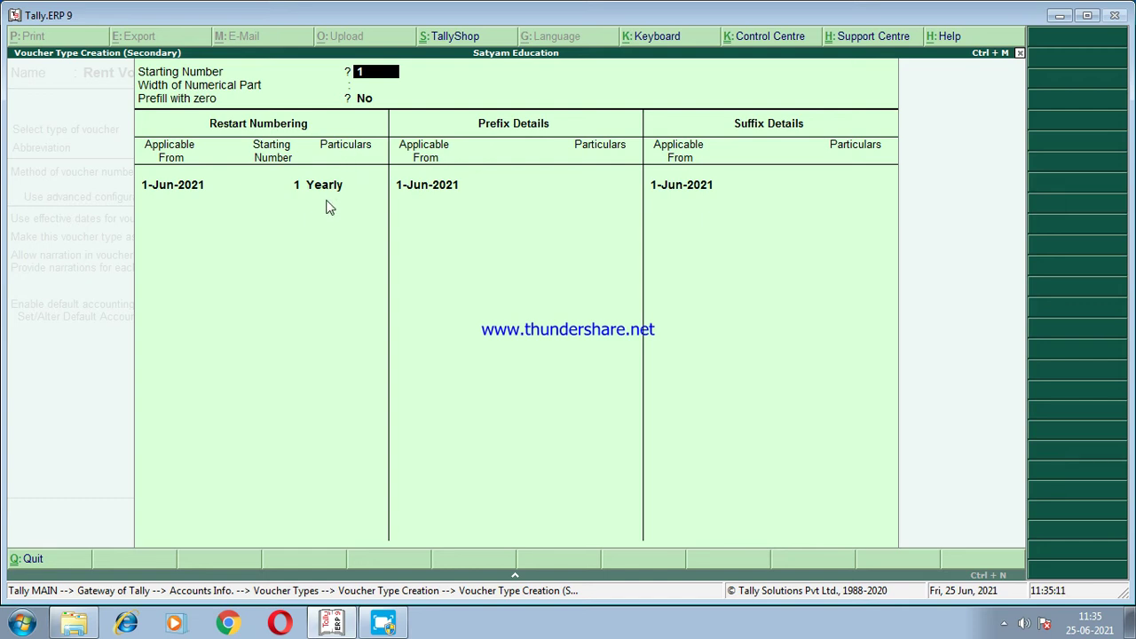
Keep starting number 1, numerical width 0 and no zero prefill, and restart numbering yearly from 1-Jun-2021.
key("Return")
key("Return")
key("Return")
key("Return")
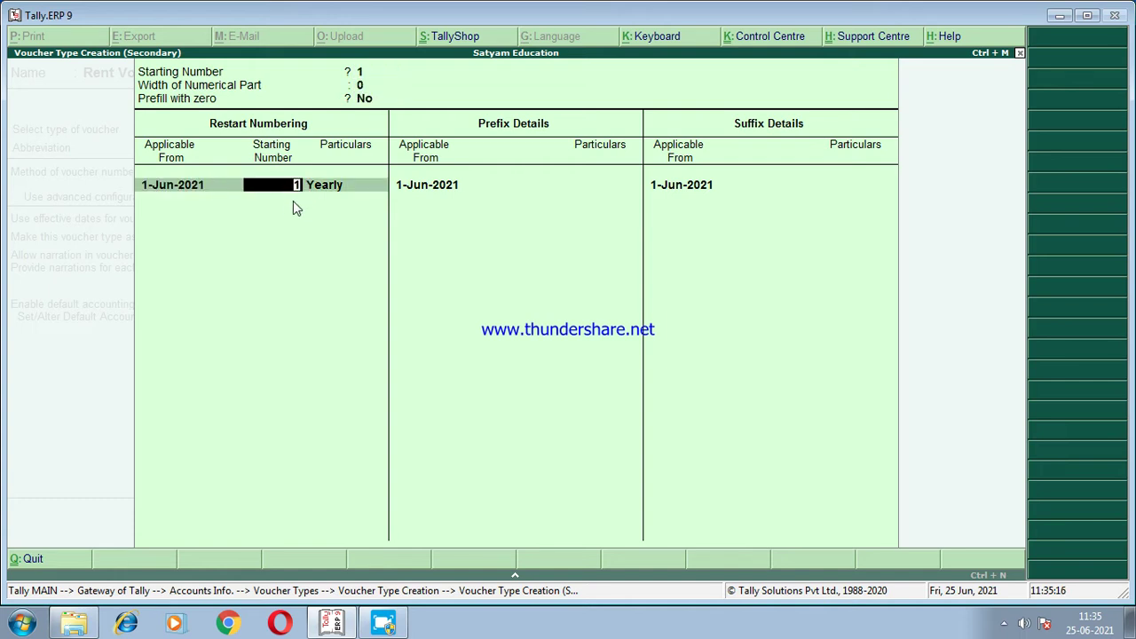
key("Return")
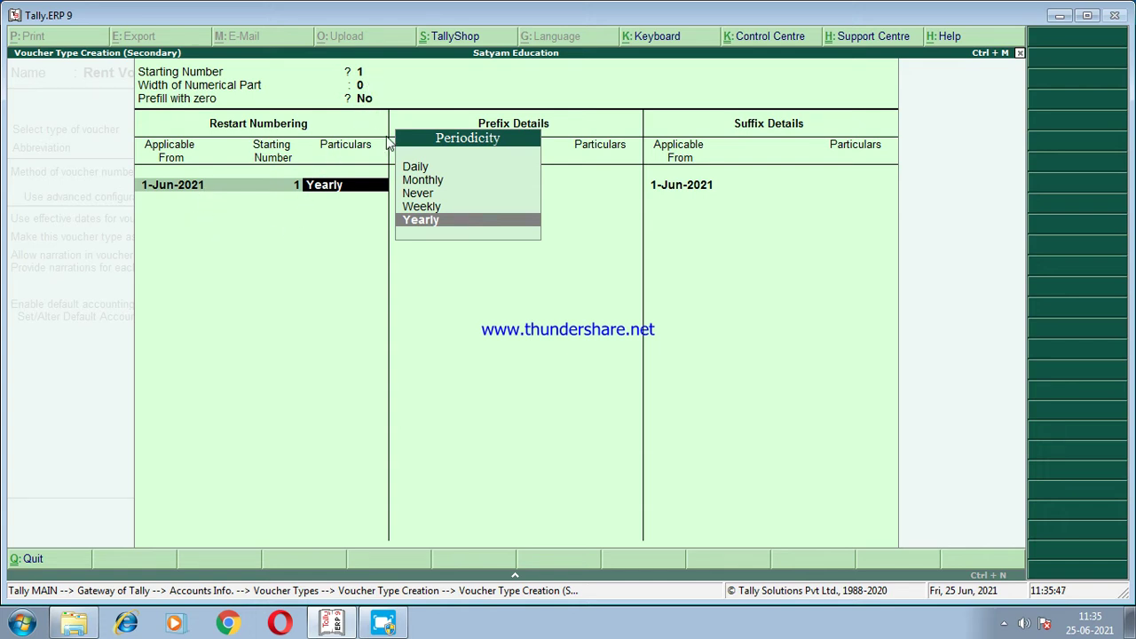
left_click(424, 222)
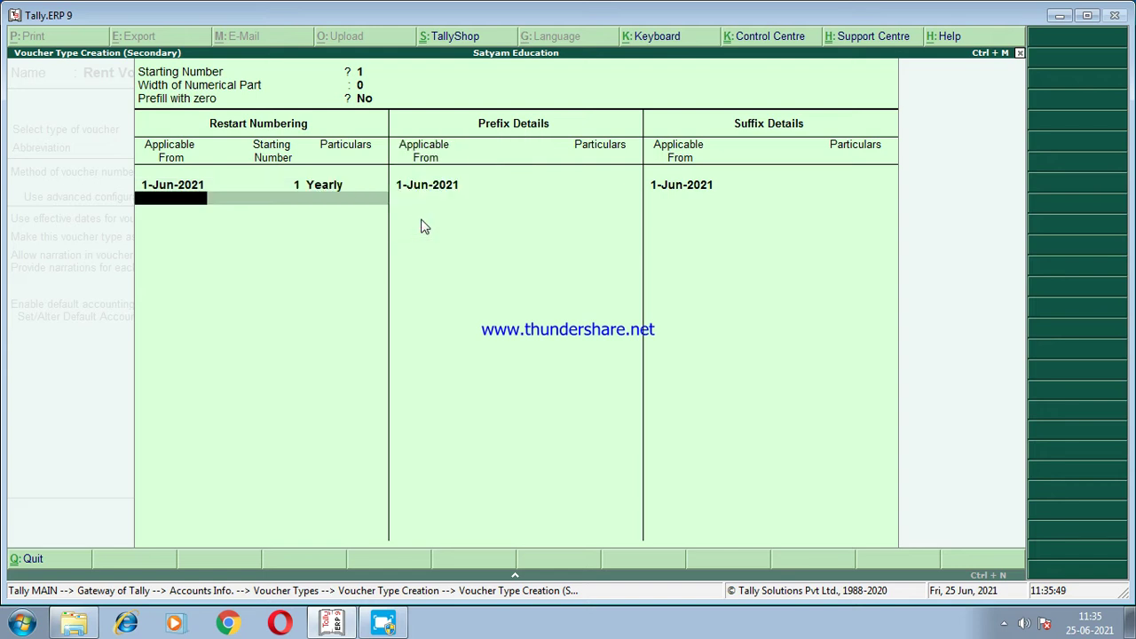
key("Return")
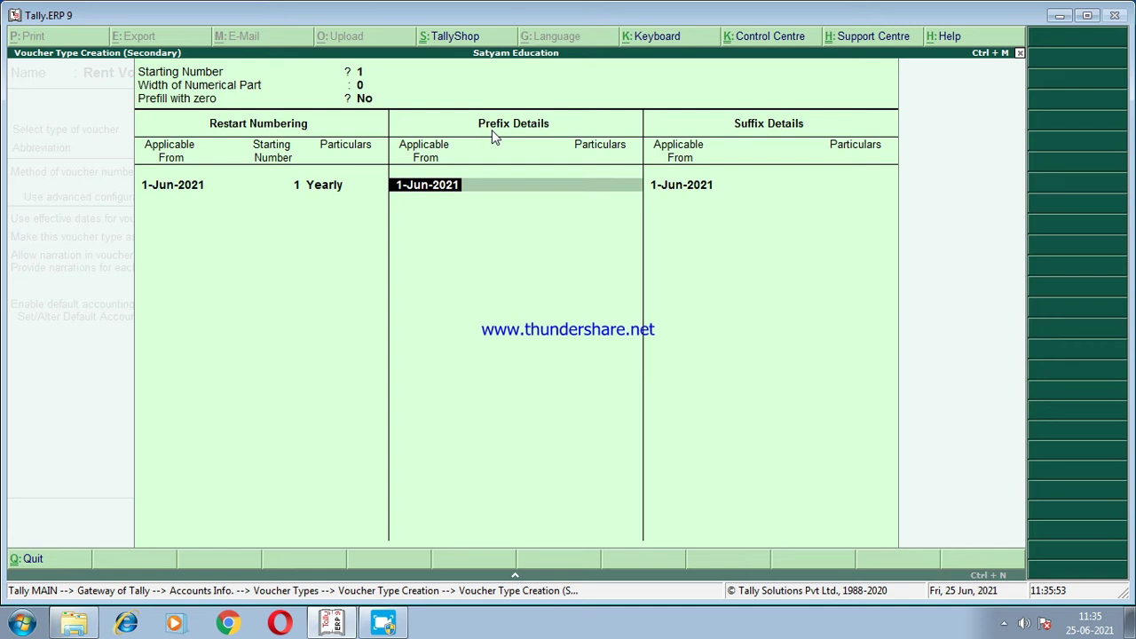
Keep 1-Jun-2021 for the prefix and suffix details with blank particulars, and finish the numbering configuration.
key("Return")
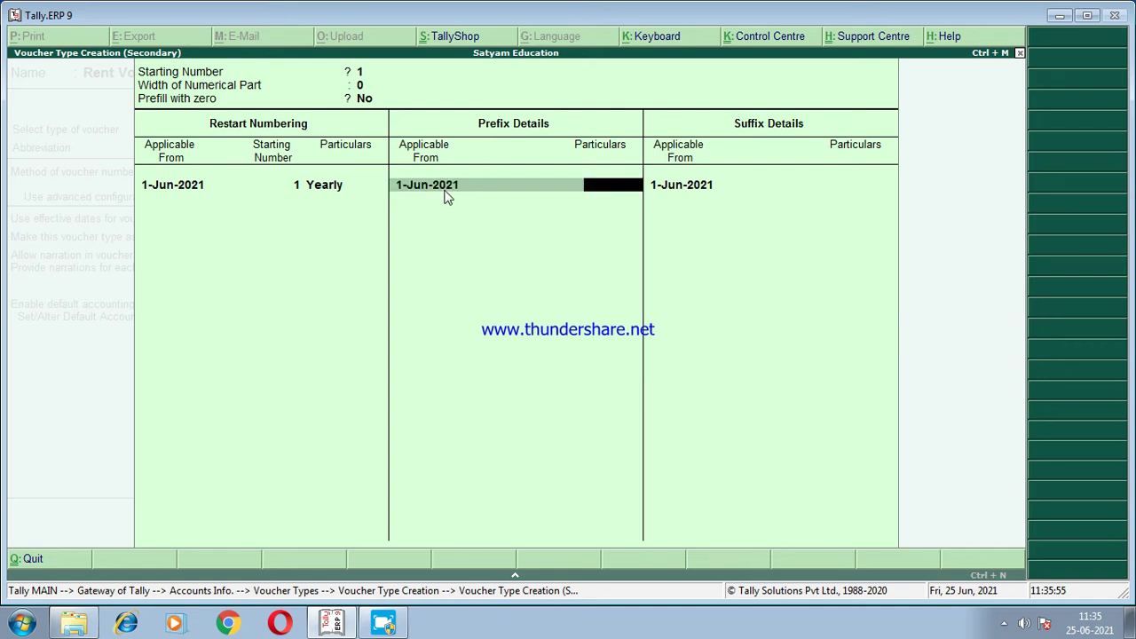
key("Return")
key("Return")
key("Return")
key("Return")
key("Return")
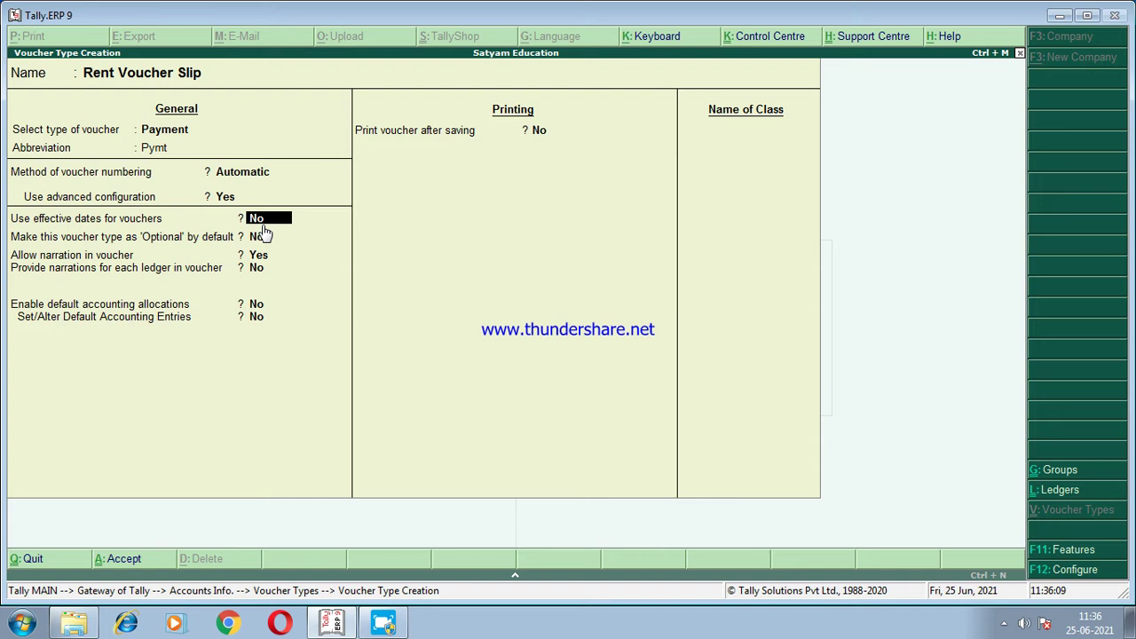
Enable effective dates, optional by default and narrations for each ledger, keeping voucher narration allowed.
key("y")
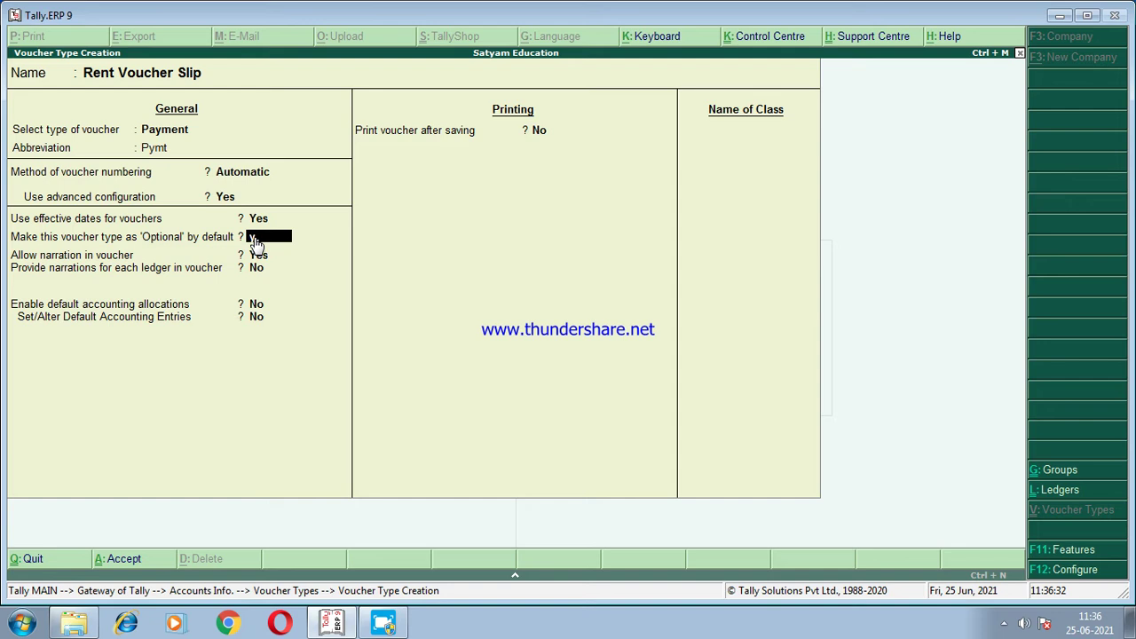
key("Return")
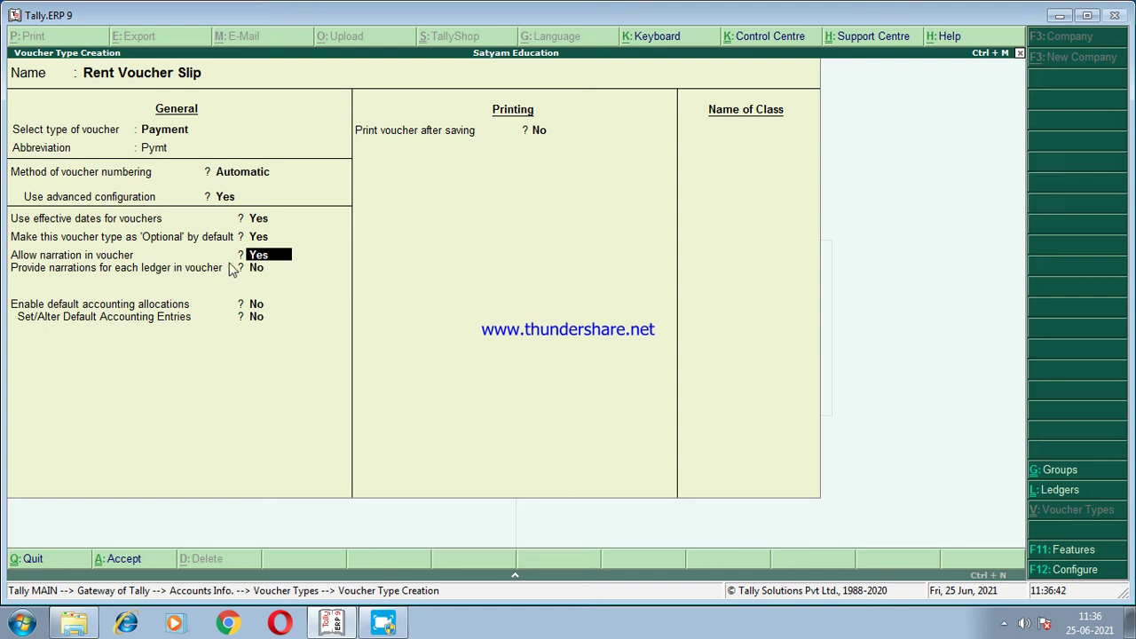
key("Return")
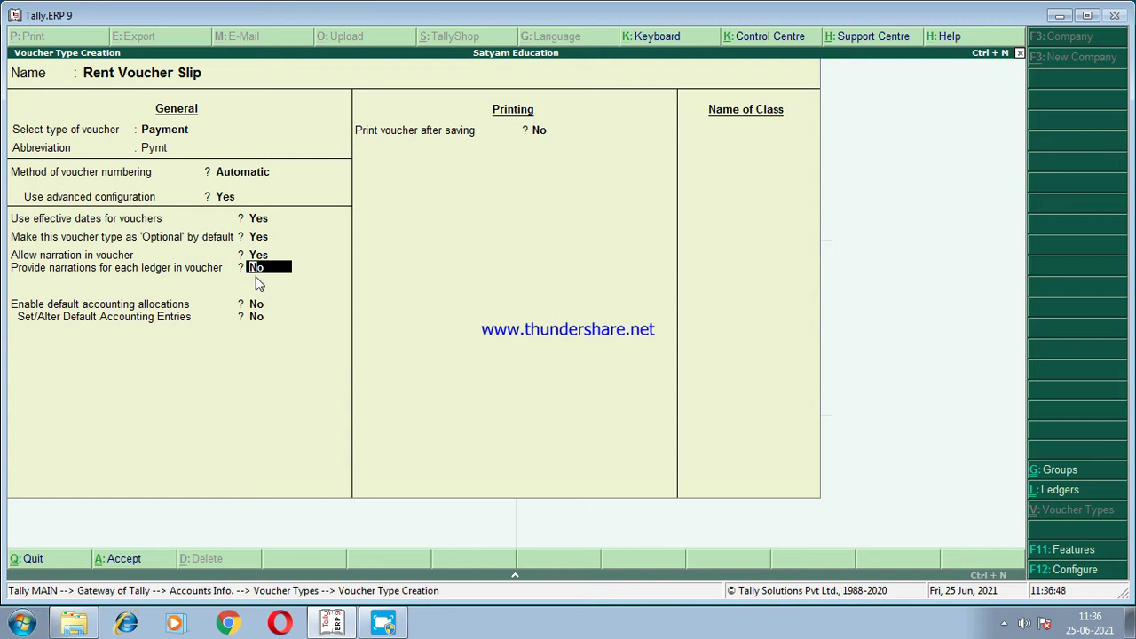
type("Y")
key("Return")
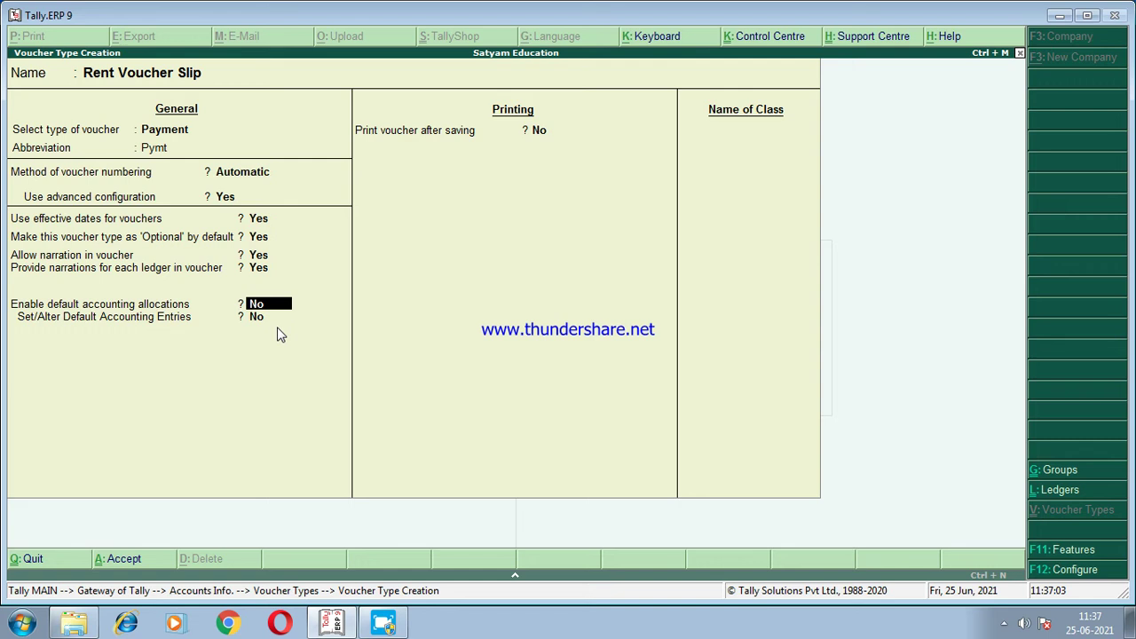
Keep default accounting allocations and printing after saving at No, then save the voucher type and leave creation.
key("Return")
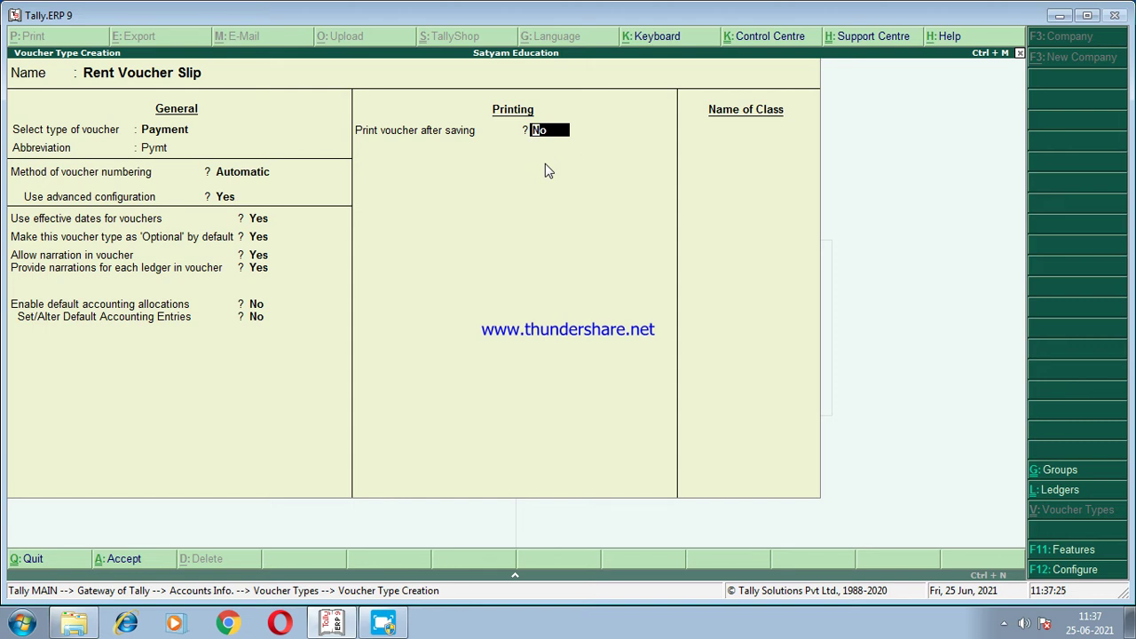
key("Return")
key("Return")
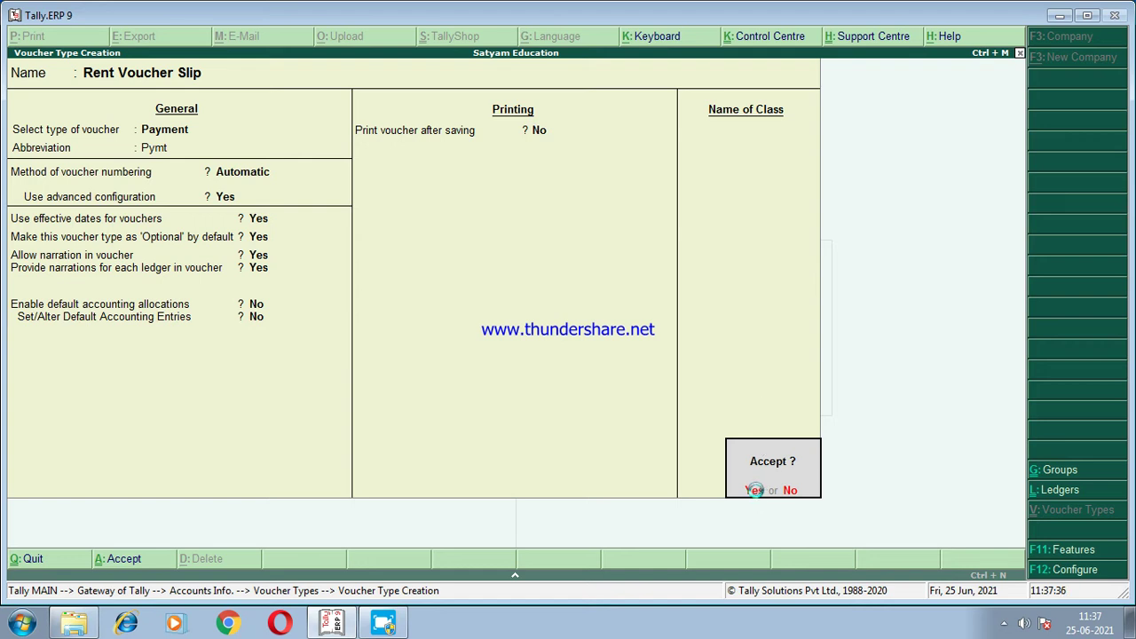
left_click(757, 492)
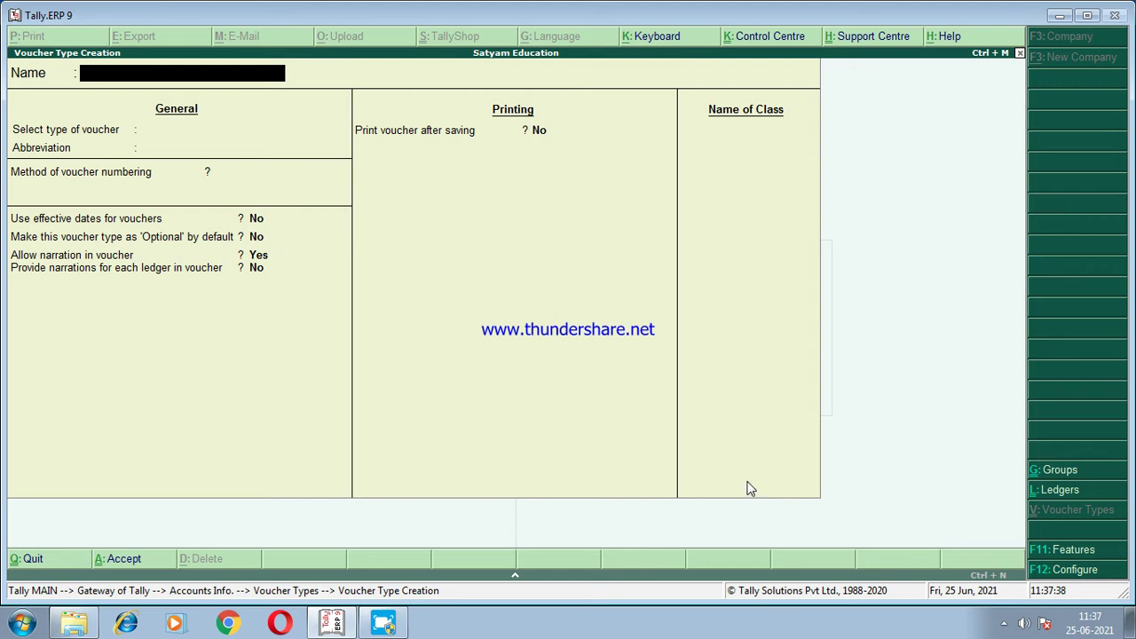
key("Escape")
left_click(755, 493)
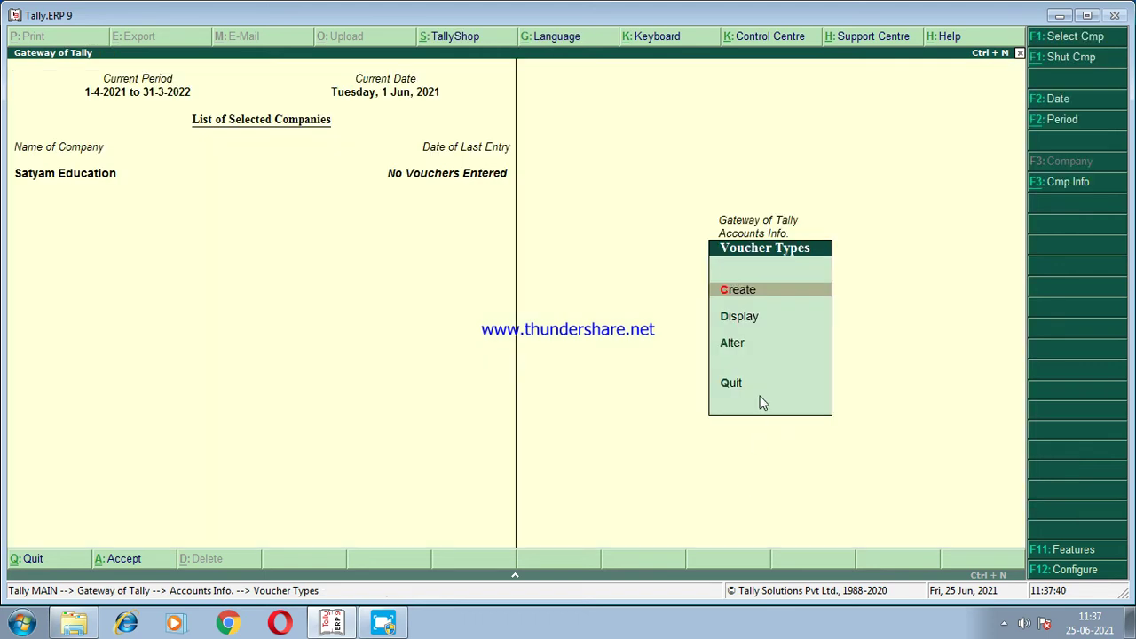
Check the list of voucher types for the Rent Voucher Slip entry.
left_click(746, 319)
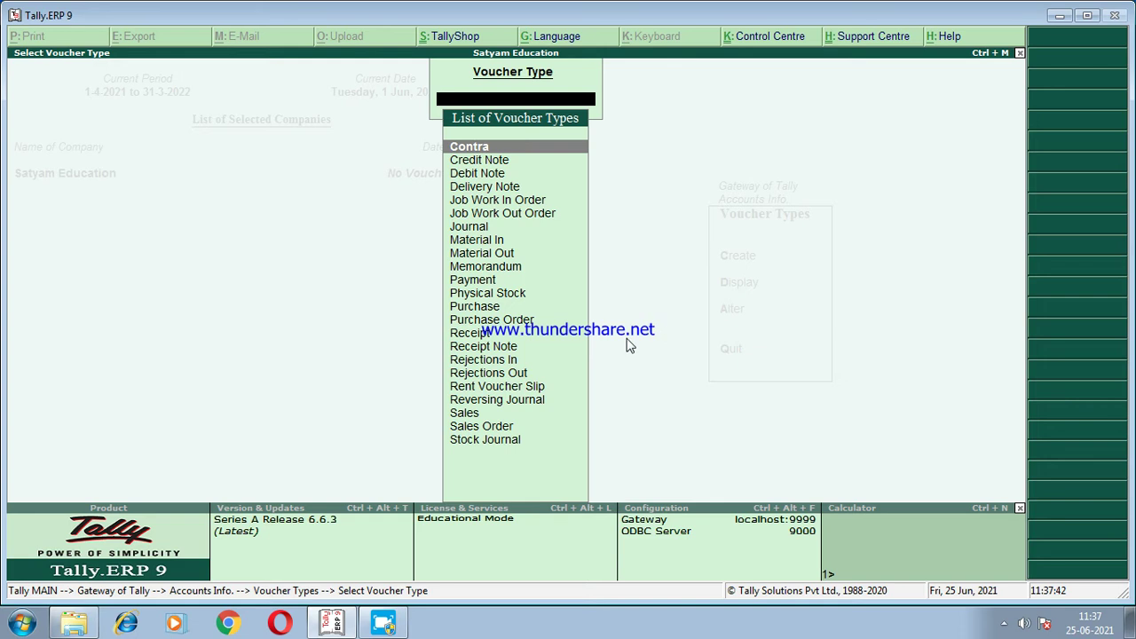
left_click(493, 388)
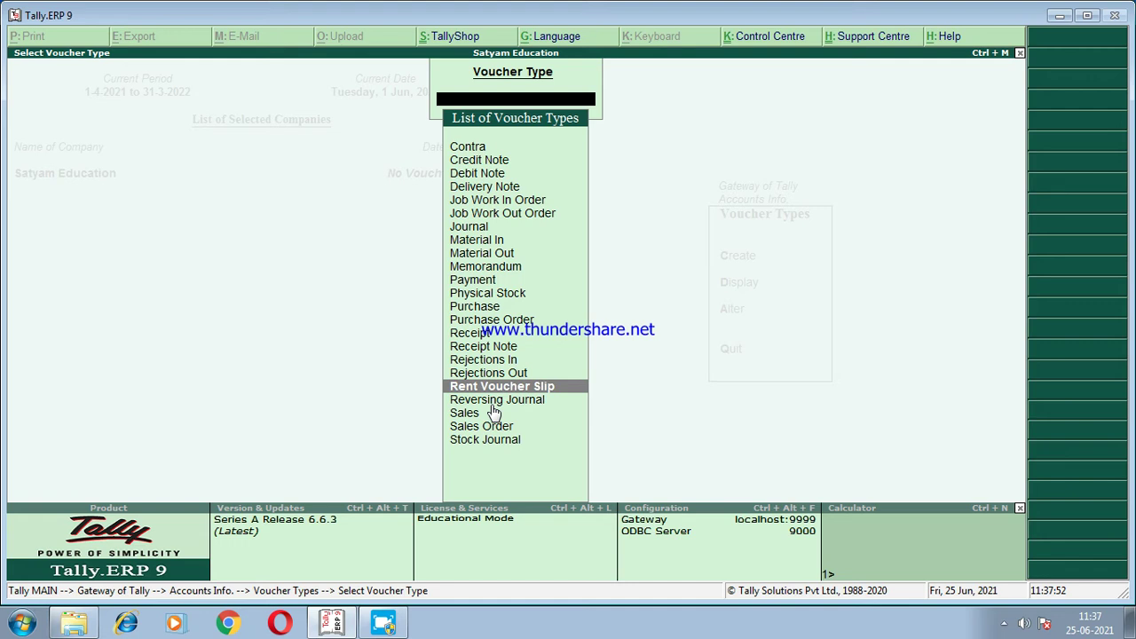
key("Escape")
key("Escape")
Open the Rent Voucher Slip voucher type for alteration.
left_click(750, 301)
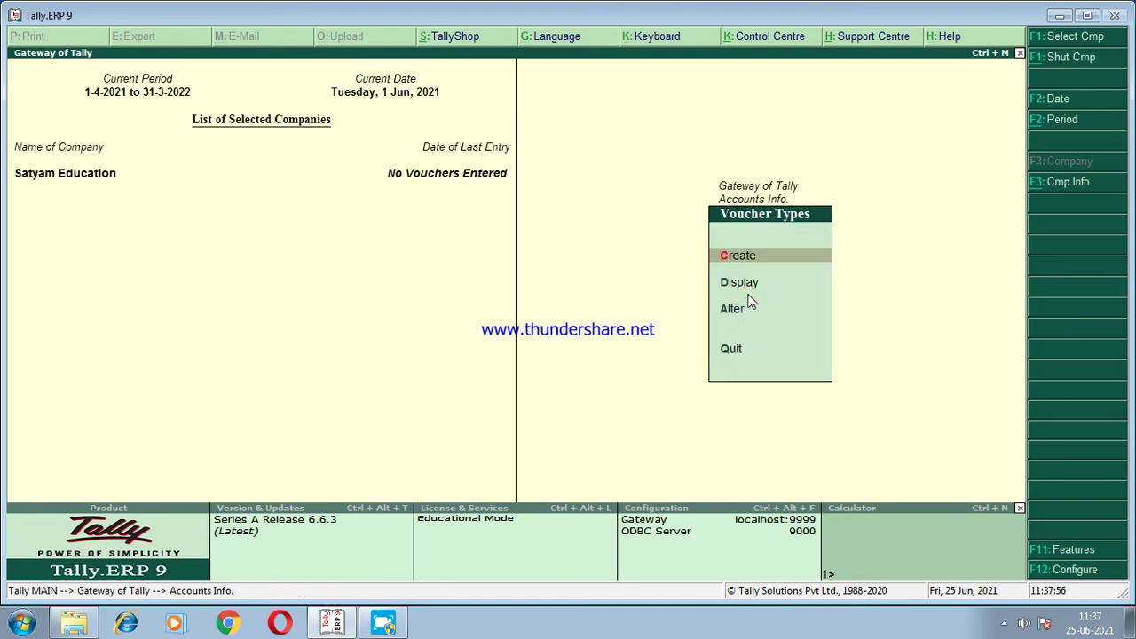
left_click(733, 309)
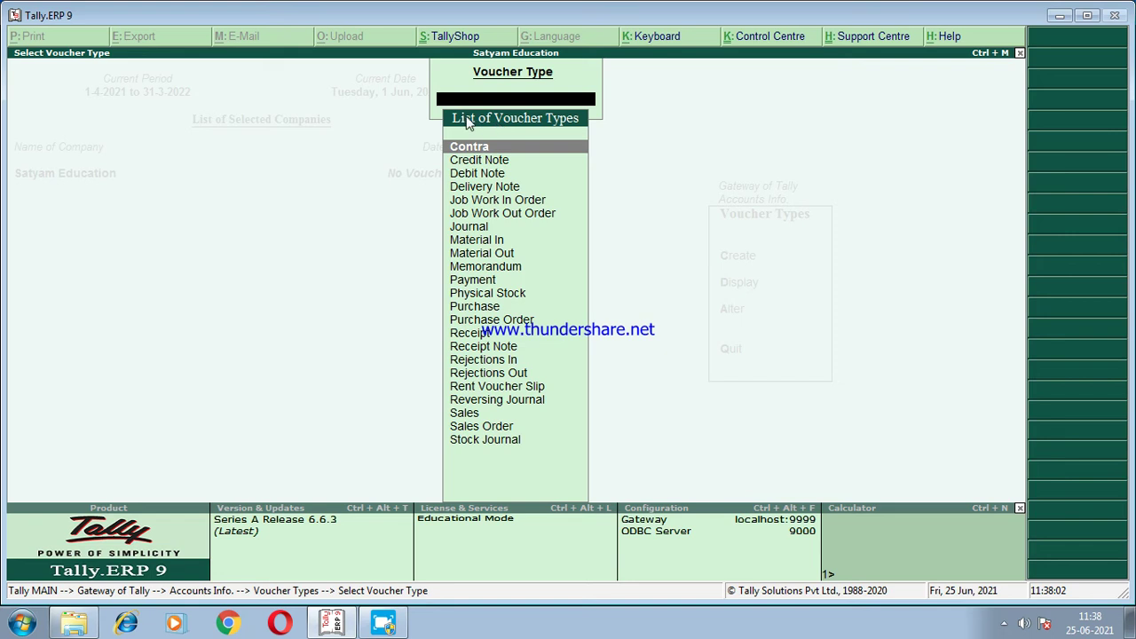
left_click(487, 390)
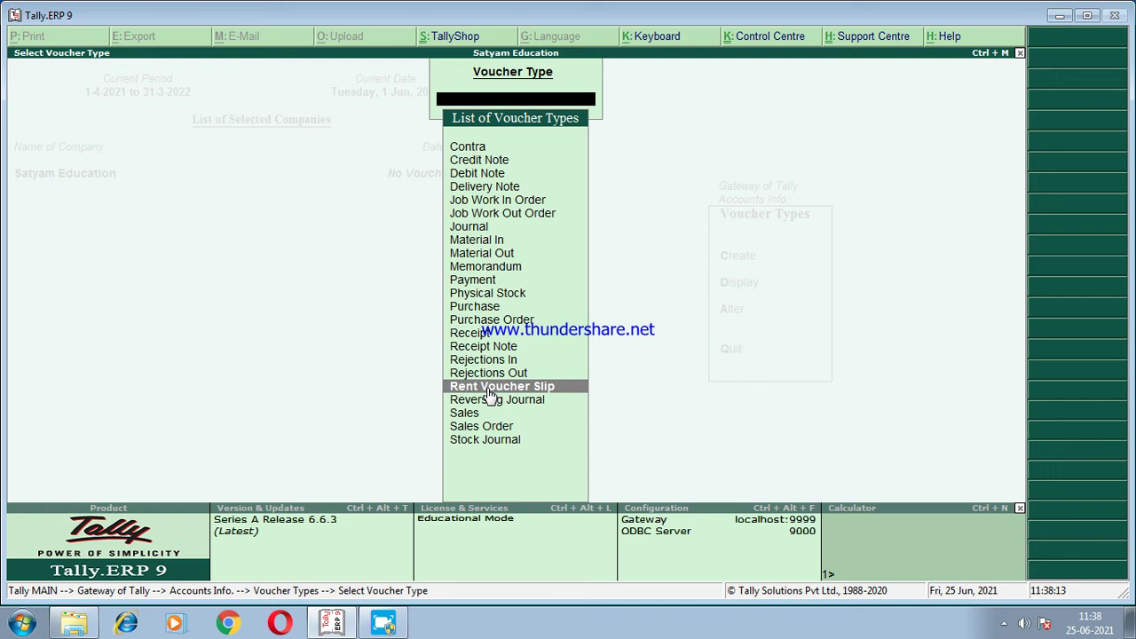
left_click(488, 390)
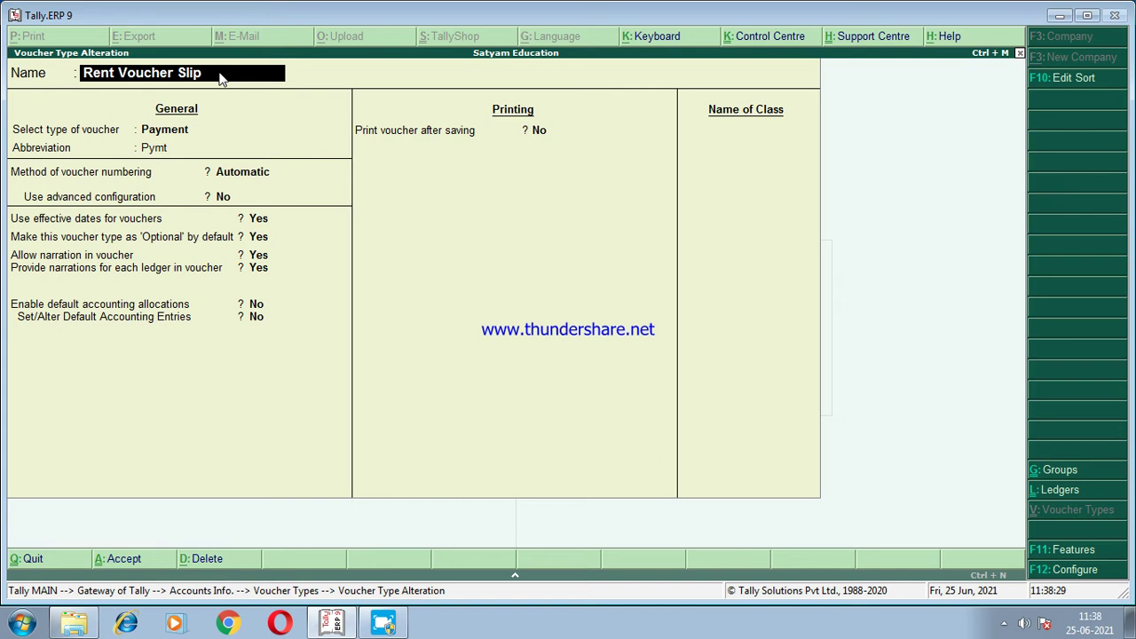
Enable aliases along with the name in the voucher type configuration, leaving language aliases off.
left_click(1062, 572)
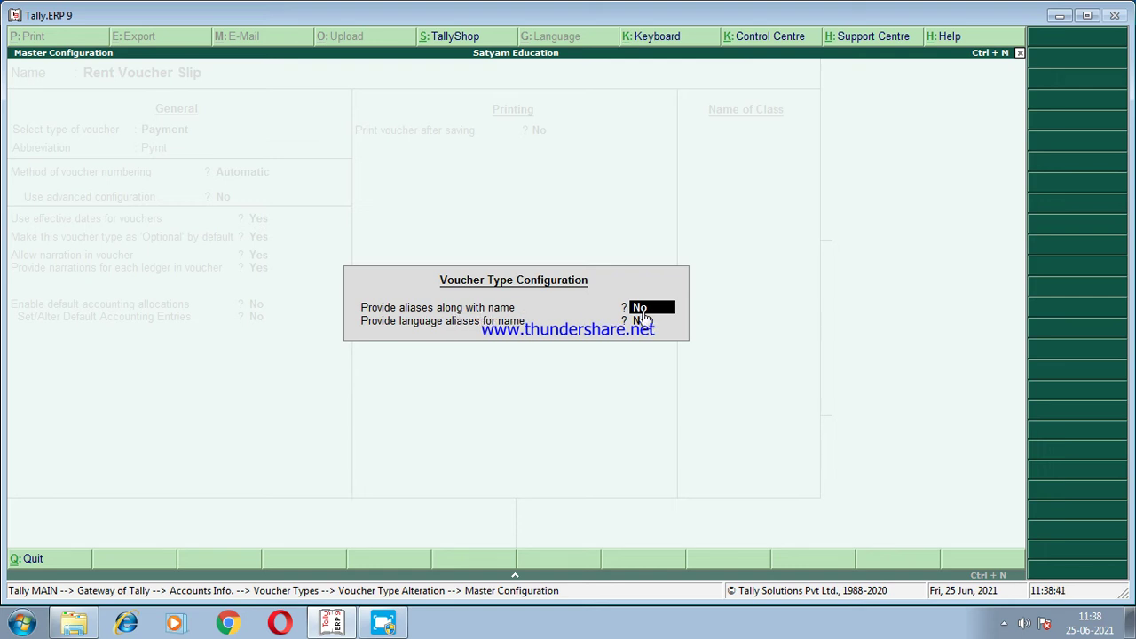
type("y")
key("Return")
key("Return")
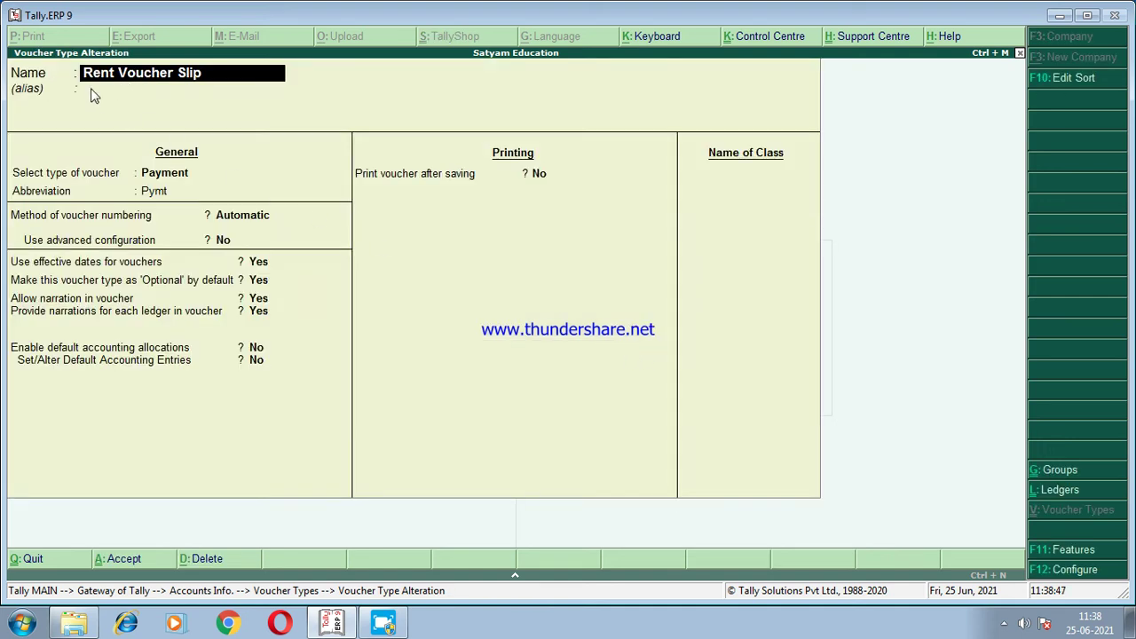
Give the Rent Voucher Slip voucher type the alias Rent, keep its remaining settings, and save the alteration.
key("Return")
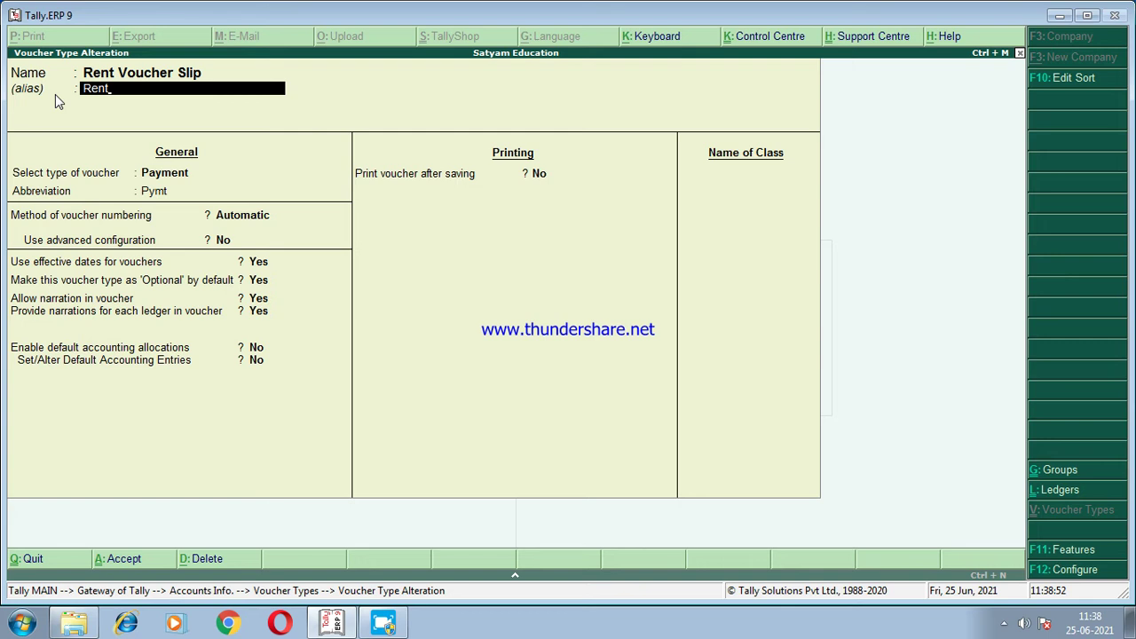
key("Return")
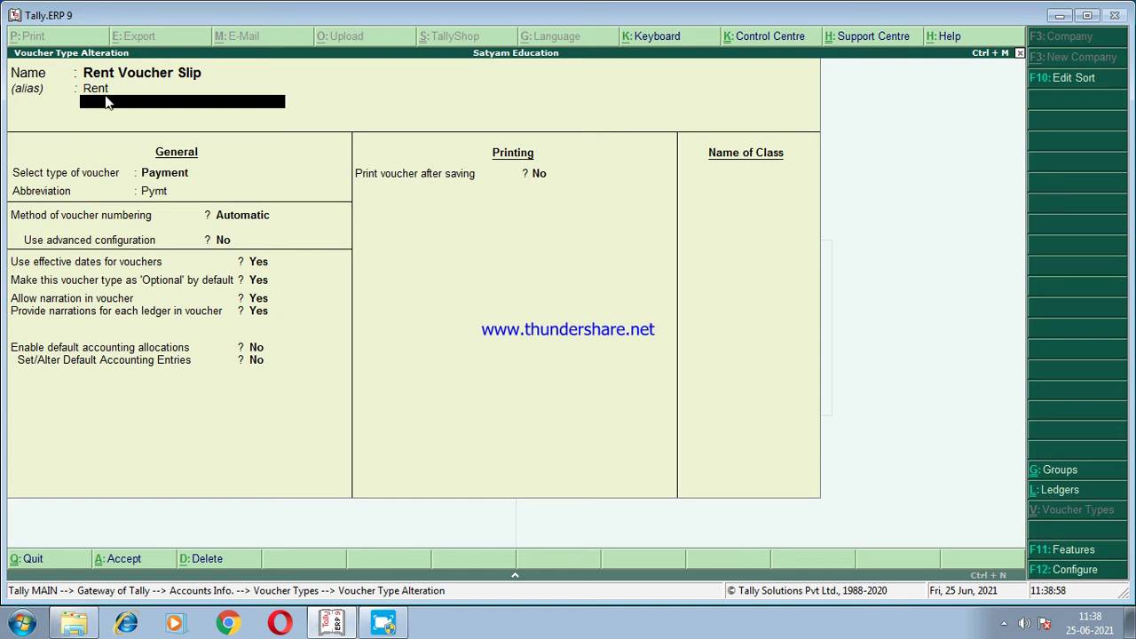
key("Return")
key("Return")
key("Return")
key("Return")
key("Return")
key("Return")
key("Return")
key("Return")
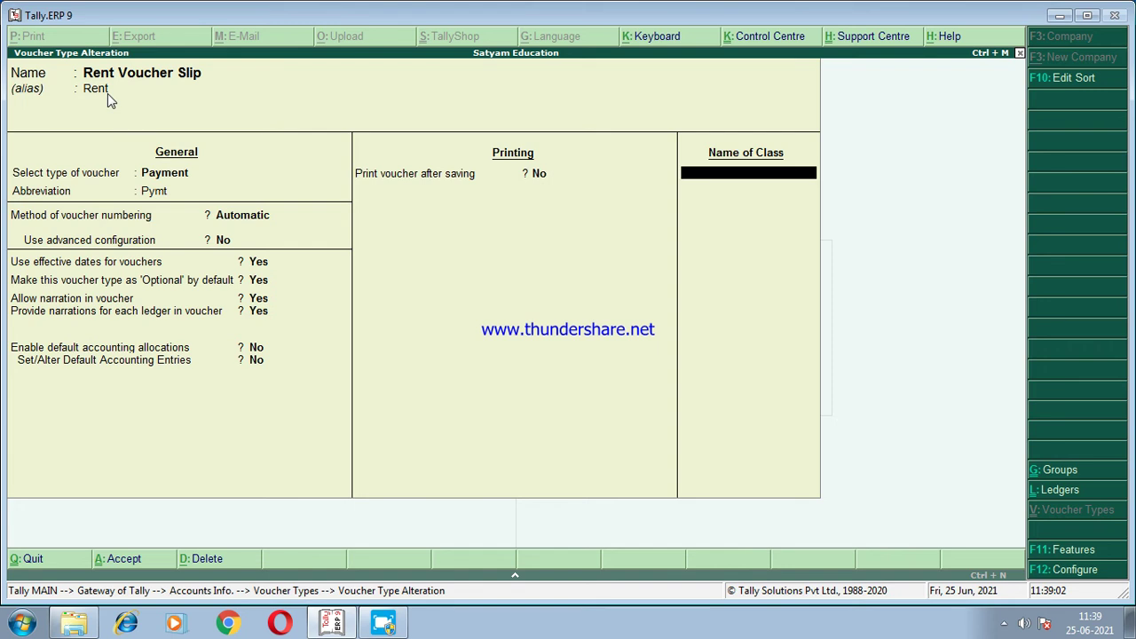
key("Return")
key("Return")
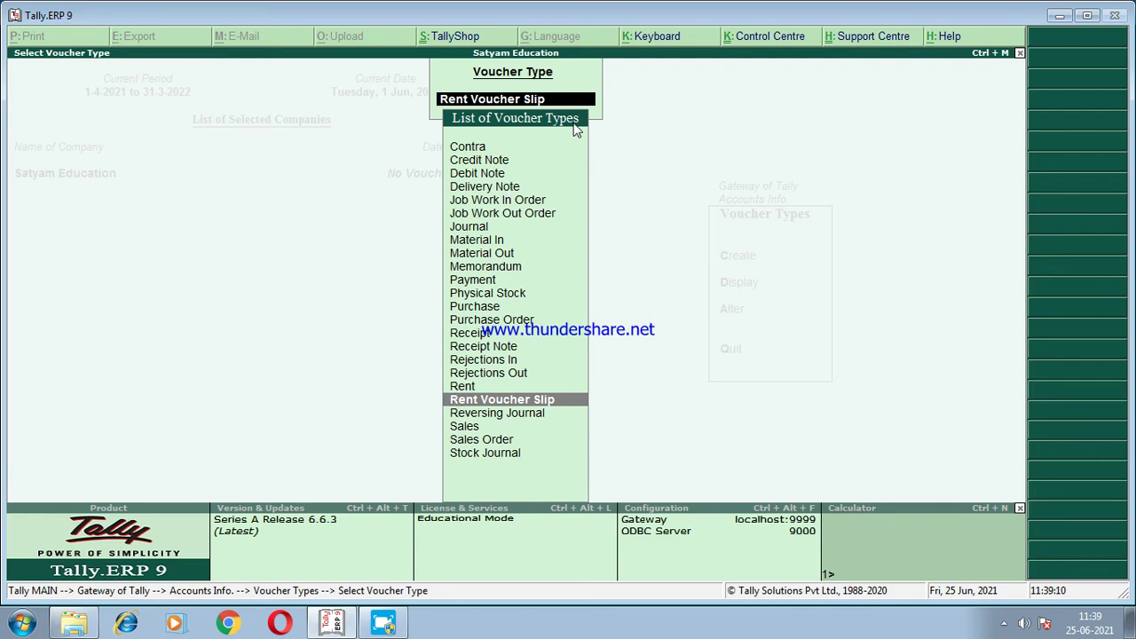
Reopen the voucher type for alteration through its alias Rent and enable language aliases for the name.
left_click(466, 387)
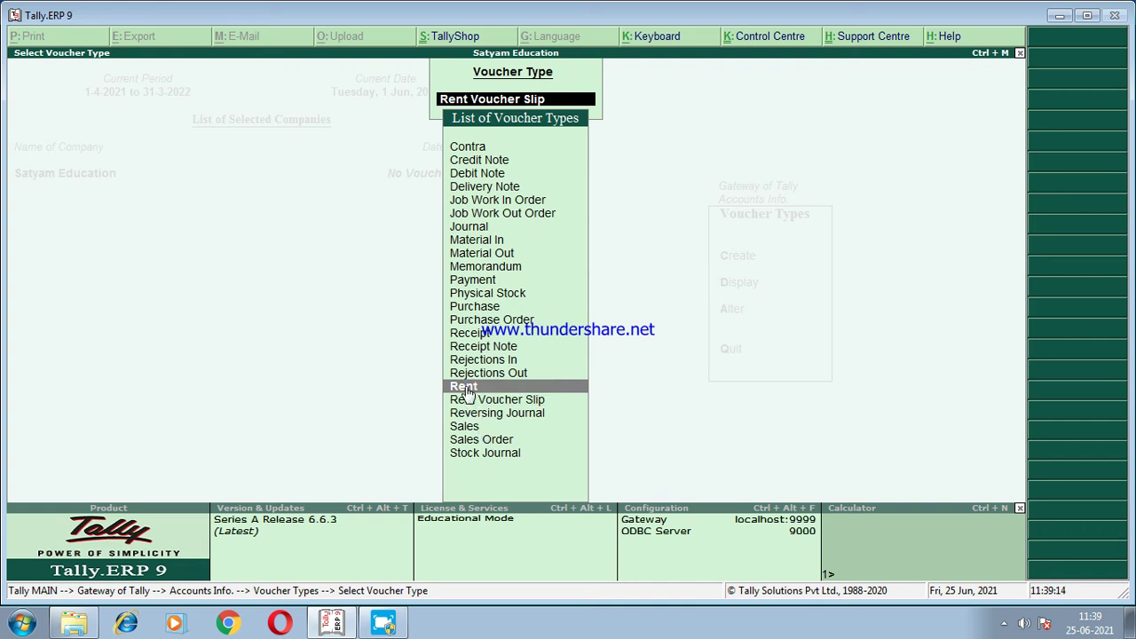
left_click(463, 389)
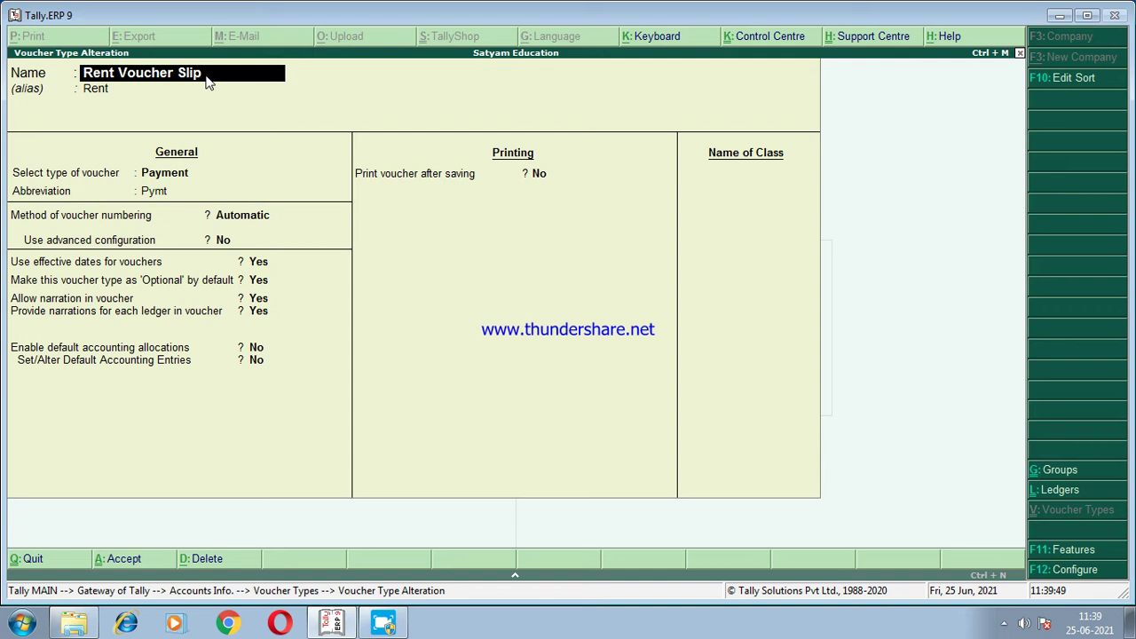
left_click(1048, 571)
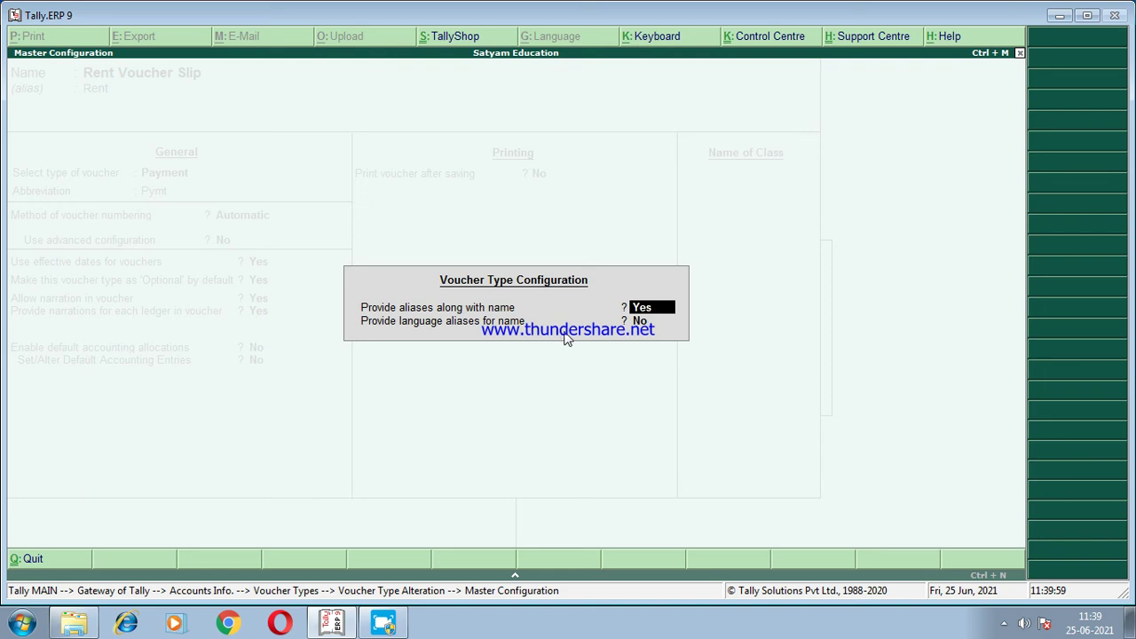
key("Return")
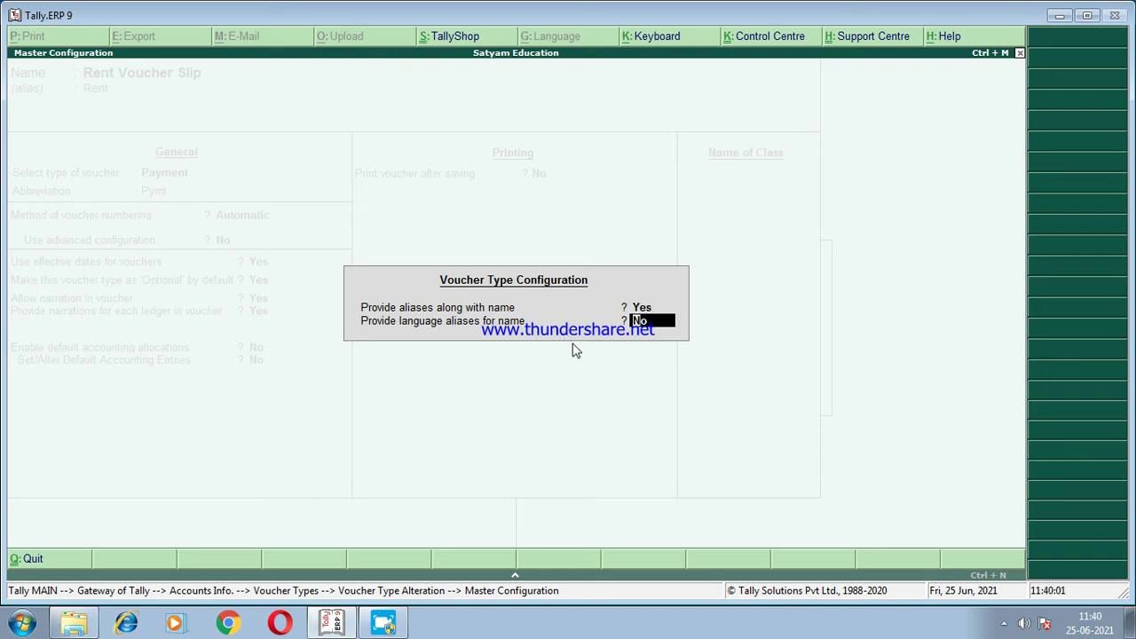
type("y")
key("Return")
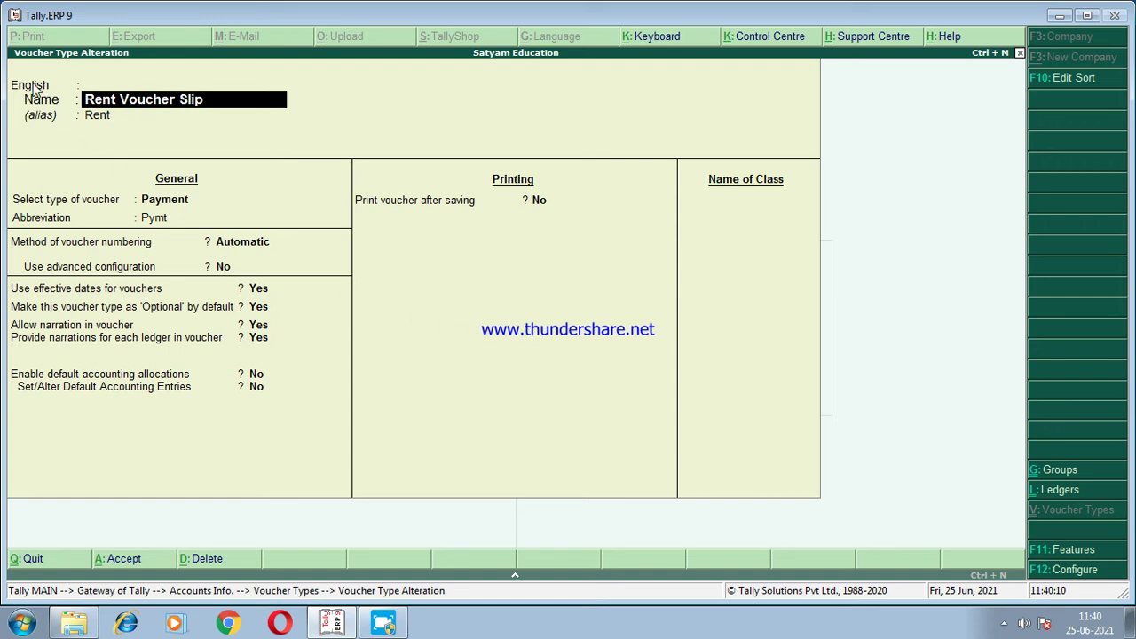
Keep the English name and alias Rent, and add Kannada as the language for a further name.
key("Return")
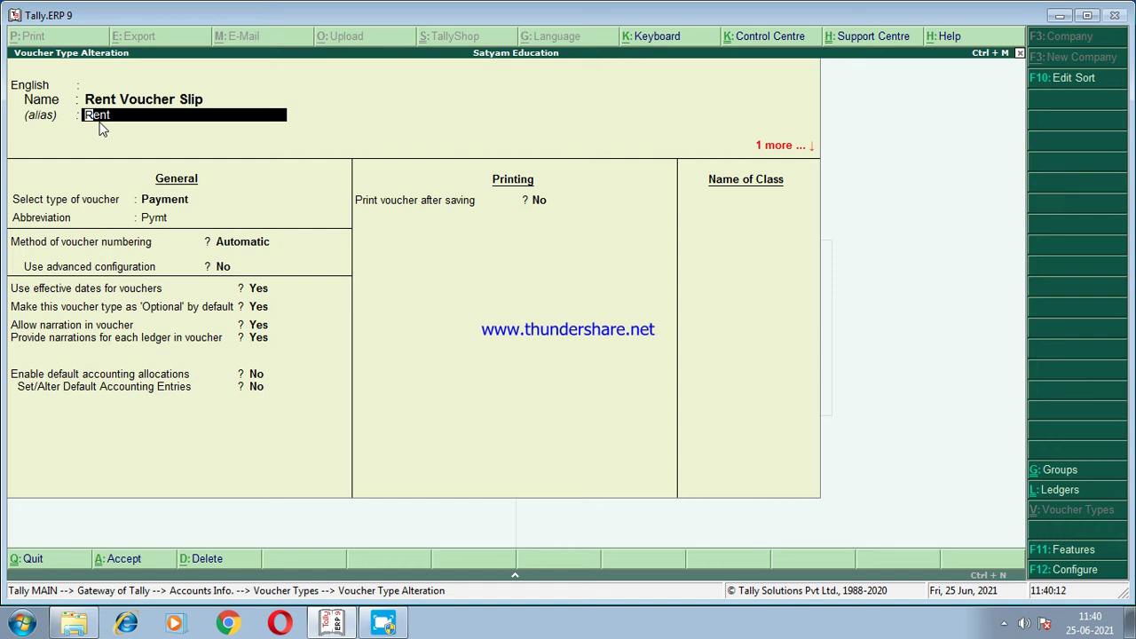
key("Return")
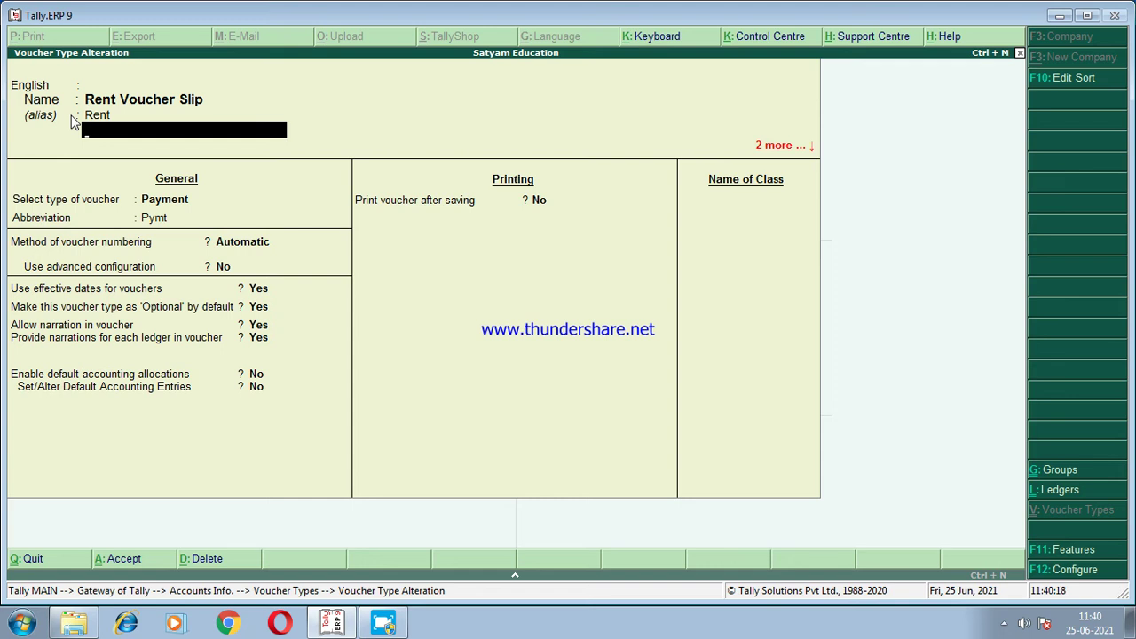
key("Return")
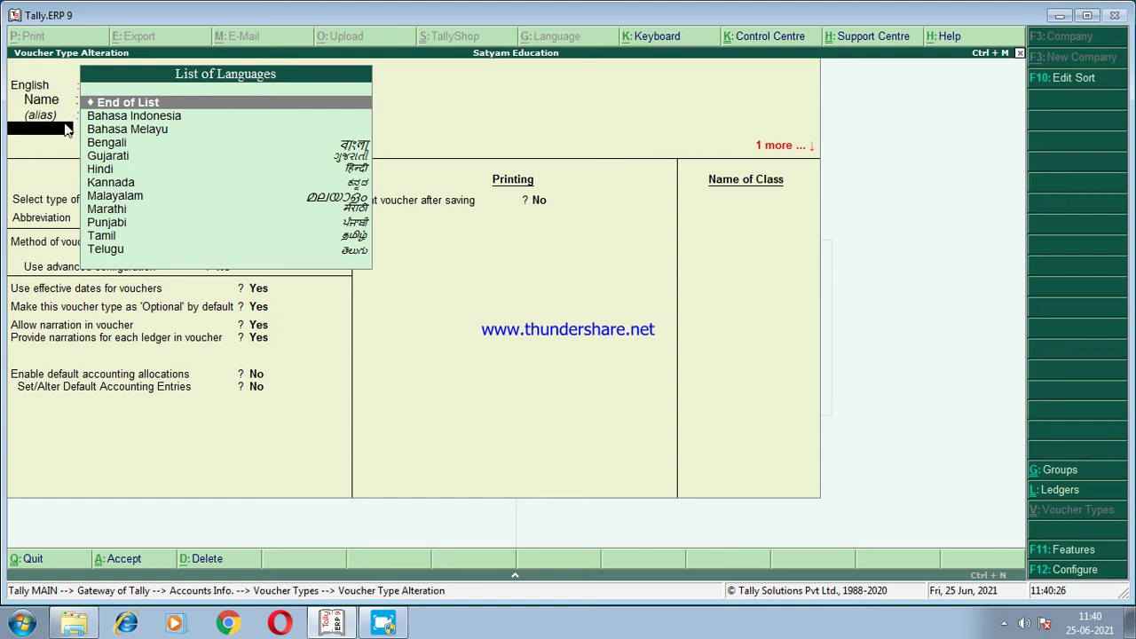
left_click(112, 183)
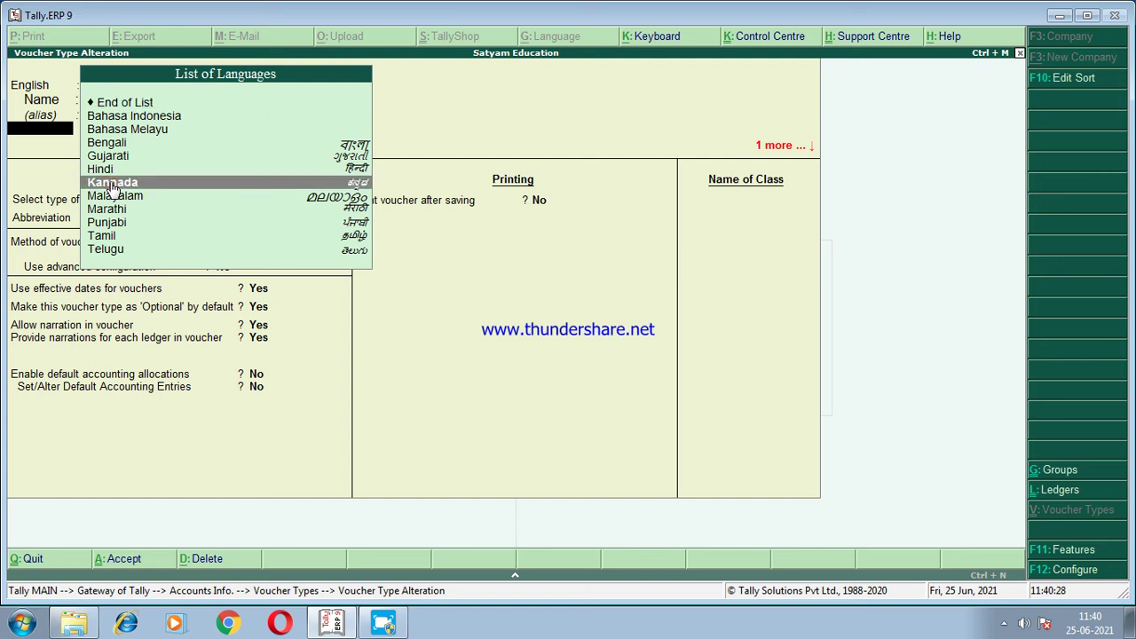
left_click(113, 183)
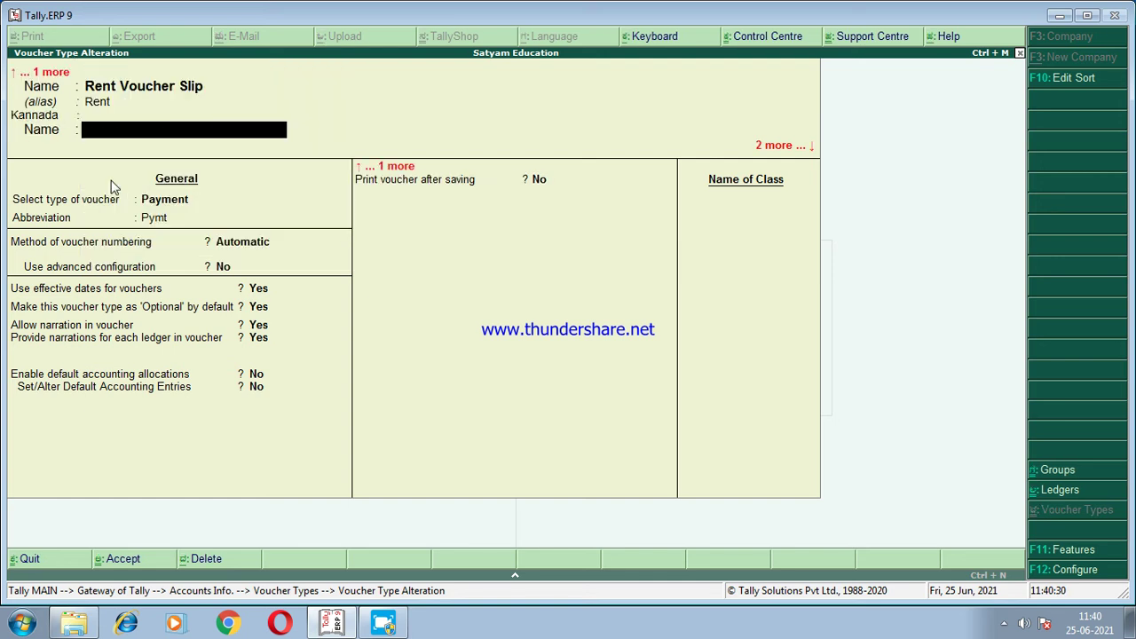
left_click(87, 134)
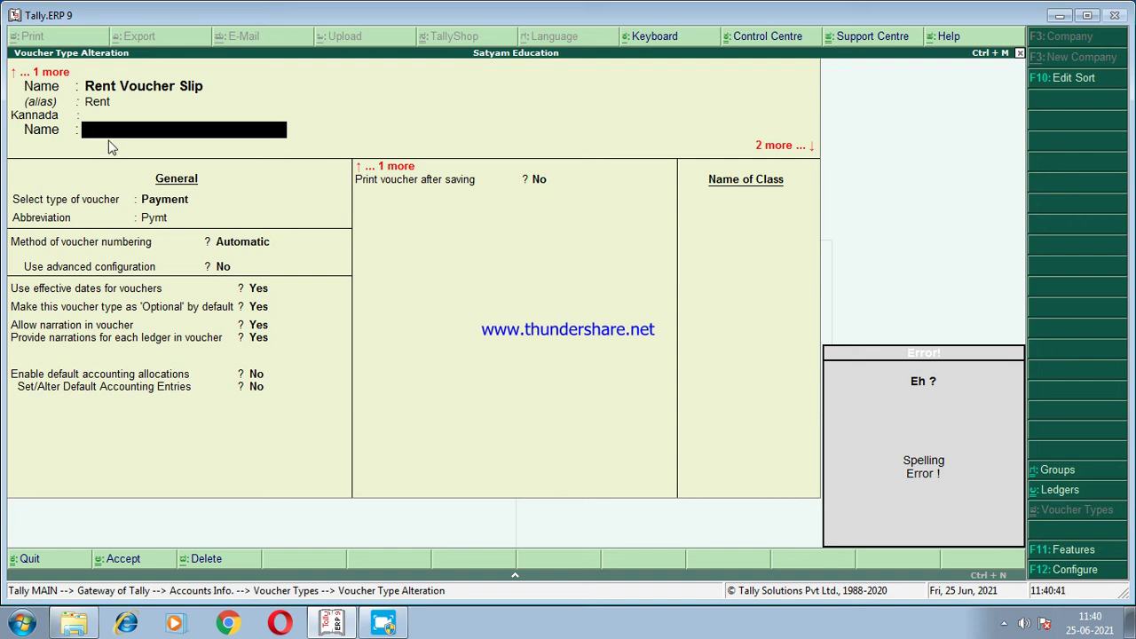
key("BackSpace")
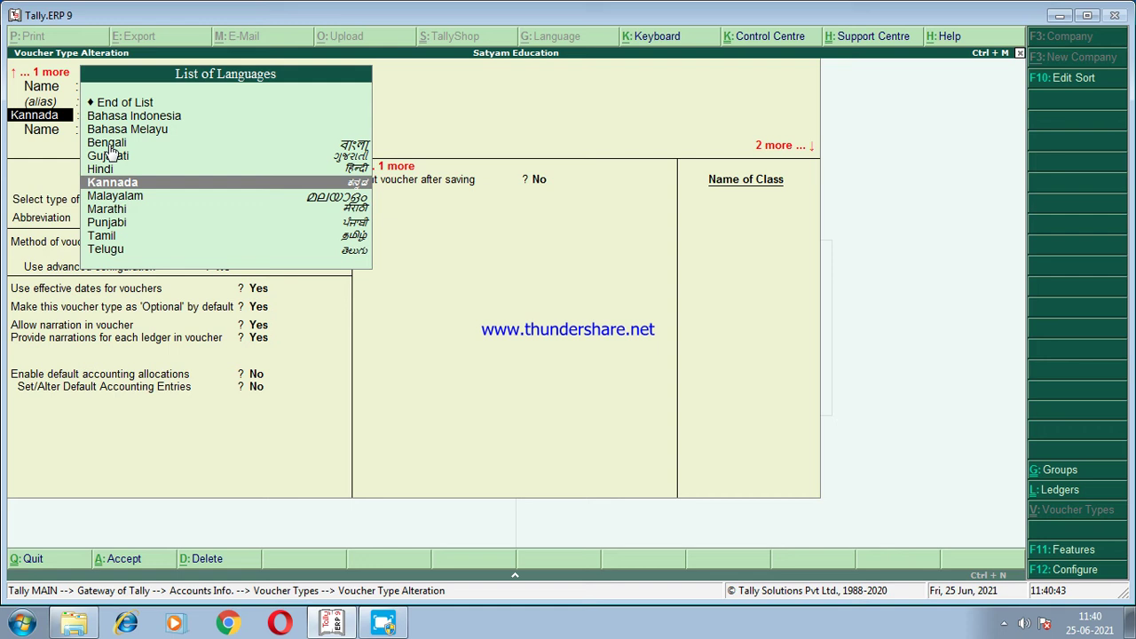
key("Return")
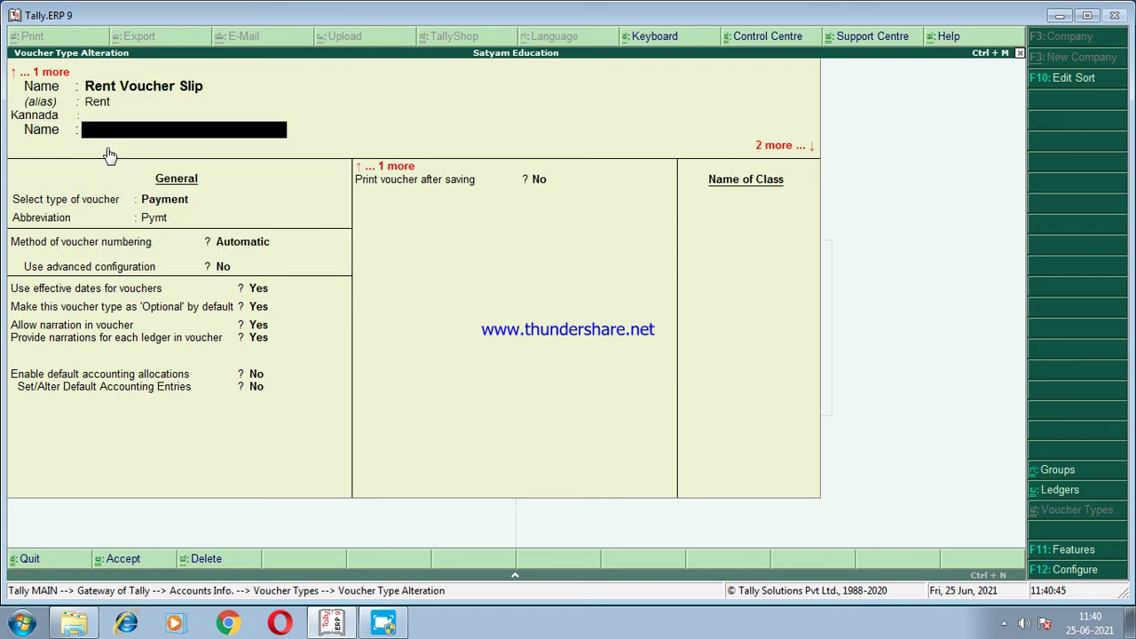
Enter ಬಾಡಿಗೆ ರಸೀದಿ as the voucher type's Kannada name.
type("ಬಾ")
type("ಡಿಗೆ ")
type("ರ")
type("್")
type("ಸಿ")
key("BackSpace")
key("BackSpace")
key("BackSpace")
type("ನ")
type("ೀ")
type("ದ")
key("Return")
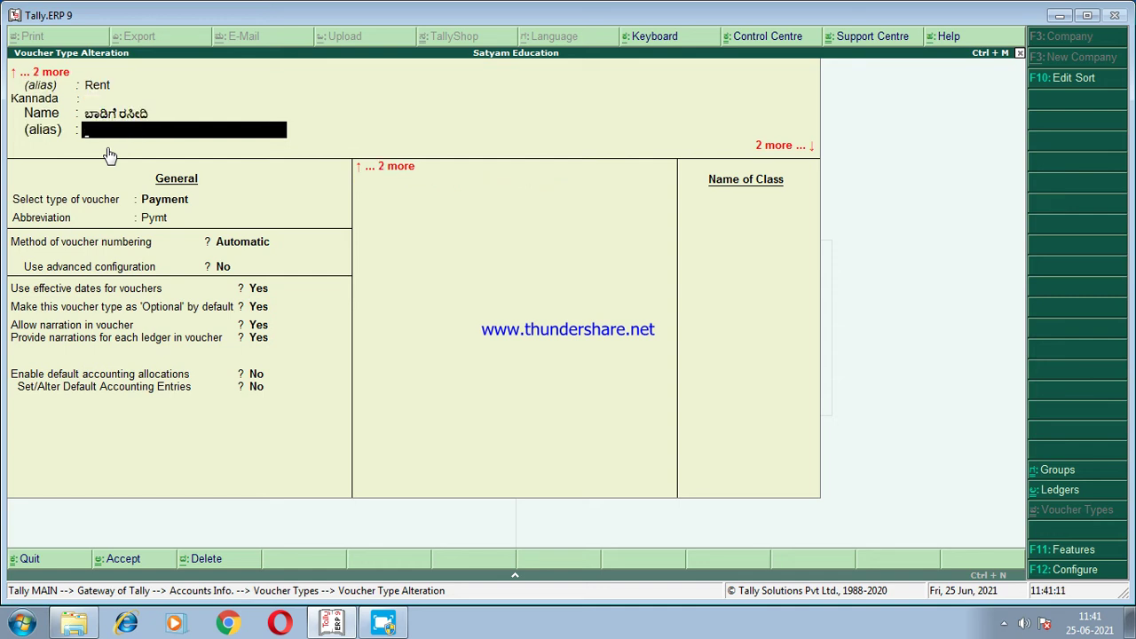
Enter ಬಾಡಿಗೆ as the Kannada alias and finish the alias entries for that language.
type("ಪ")
key("BackSpace")
type("ಬಾಡಿಗೆ")
key("Return")
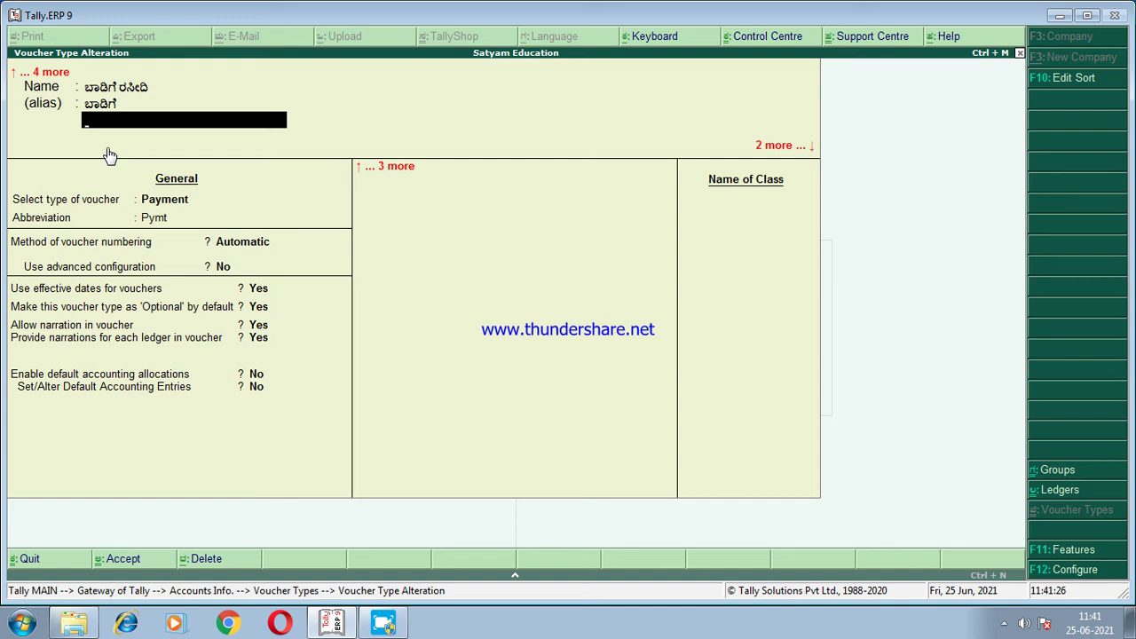
key("alt+g")
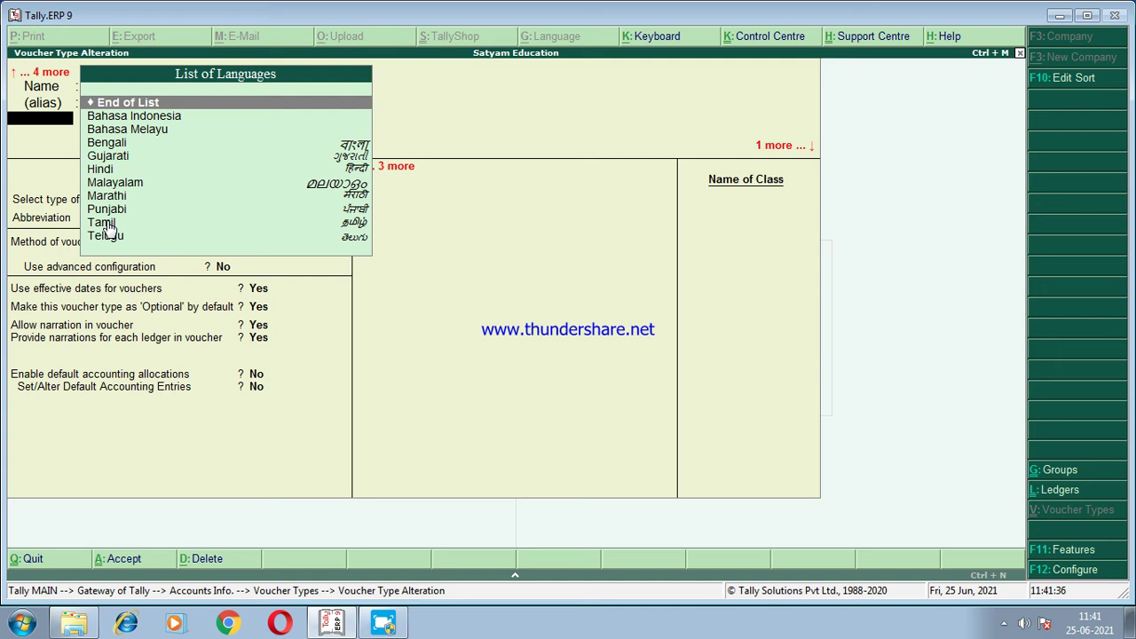
End the language list, keep the remaining voucher type settings, and save the alteration.
left_click(104, 105)
key("Return")
key("Return")
key("Return")
key("Return")
key("Return")
key("Return")
key("Return")
key("Return")
key("Return")
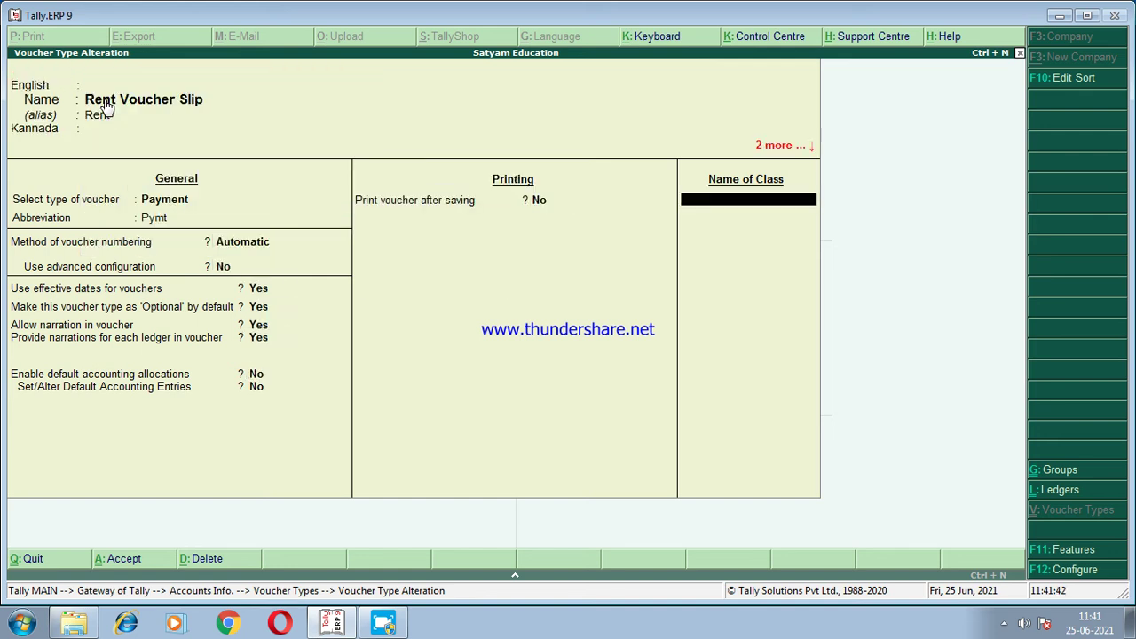
key("Return")
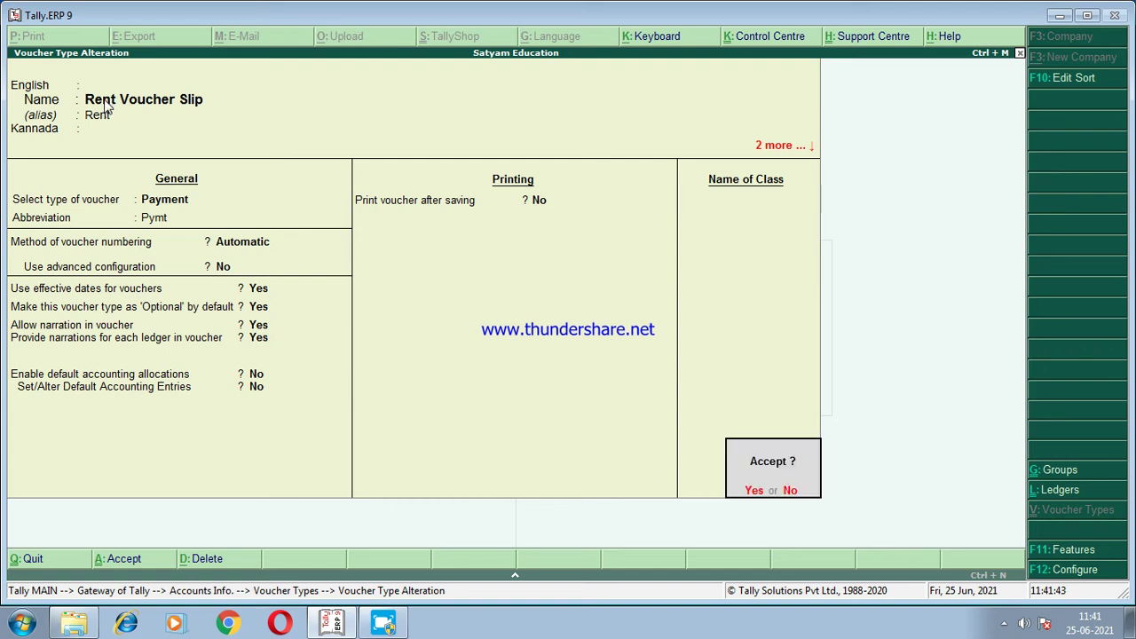
left_click(754, 490)
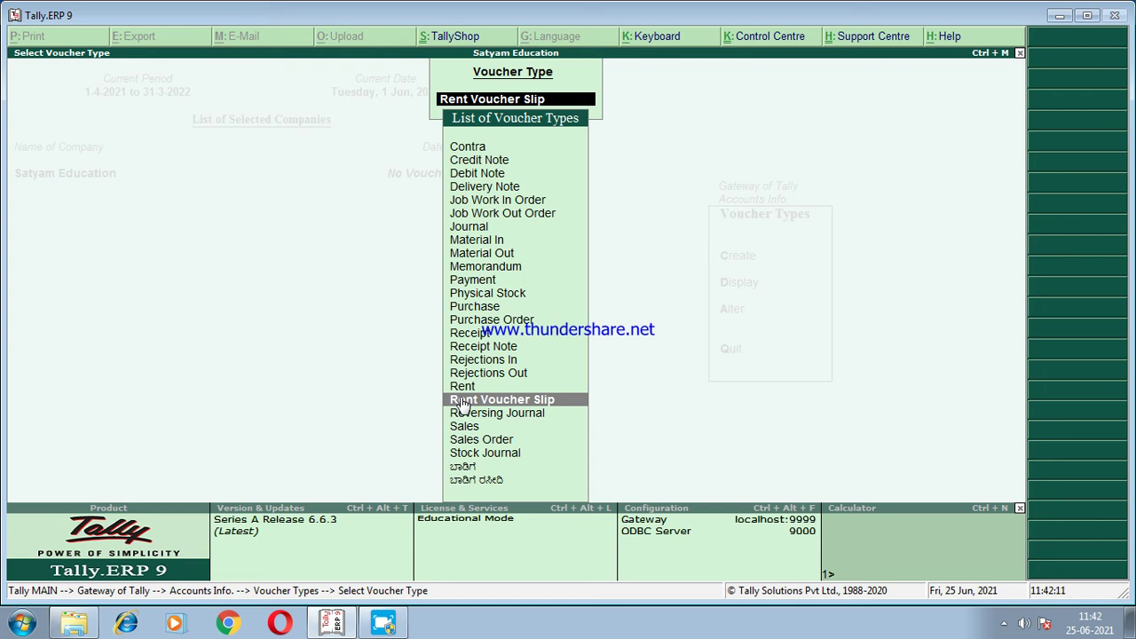
Display the voucher type through its Kannada alias ಬಾಡಿಗೆ, check all its names and aliases, and close the display.
key("Escape")
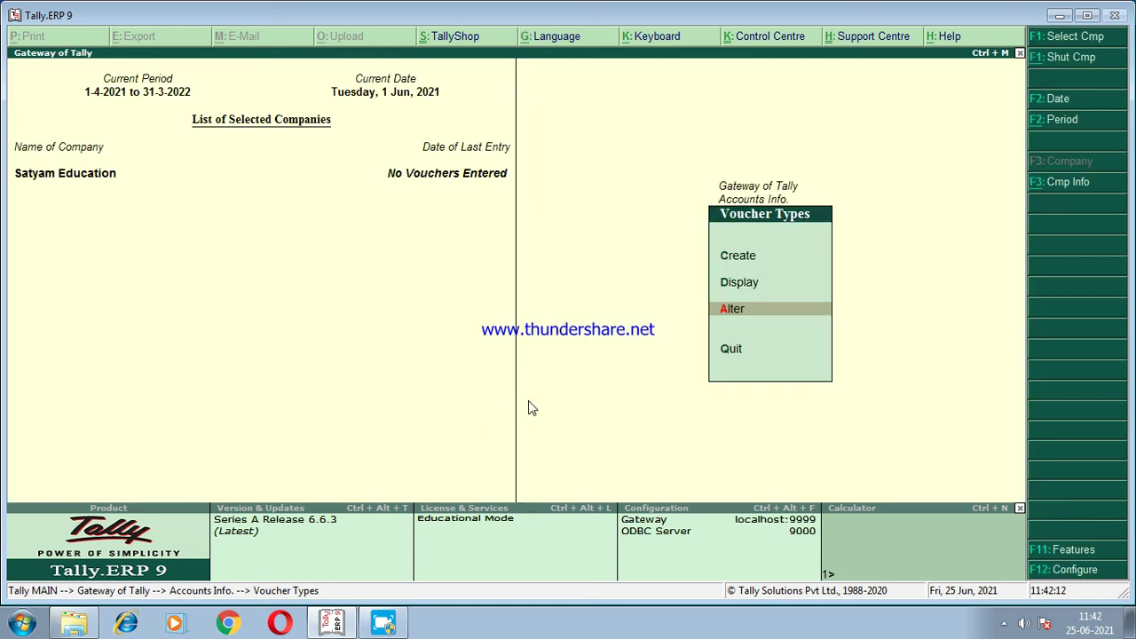
left_click(737, 284)
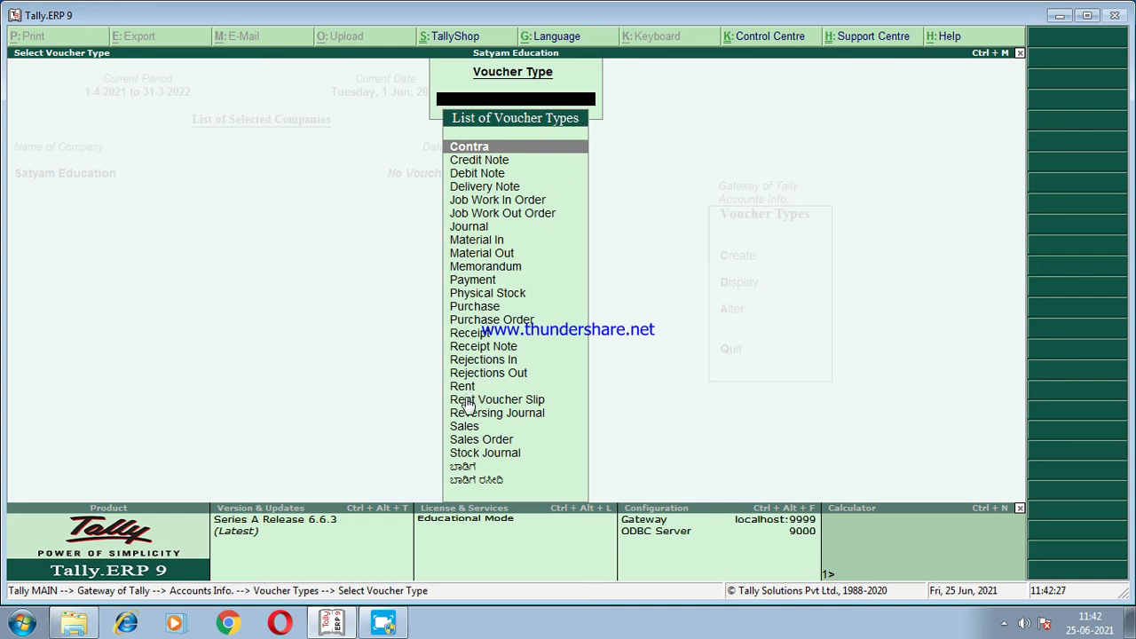
left_click(467, 471)
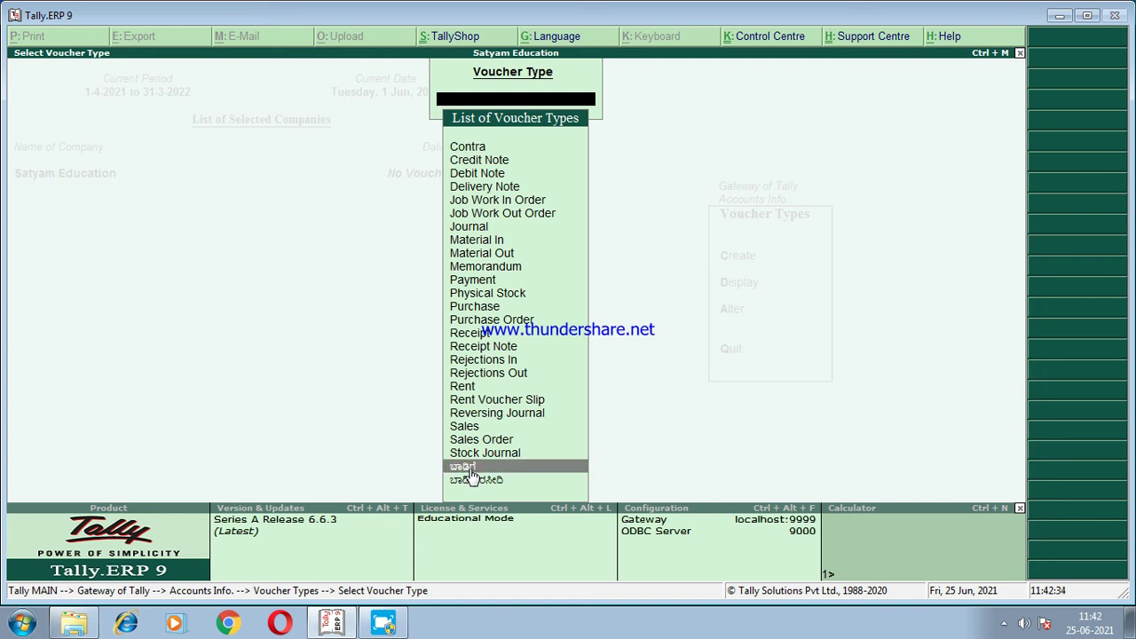
left_click(471, 472)
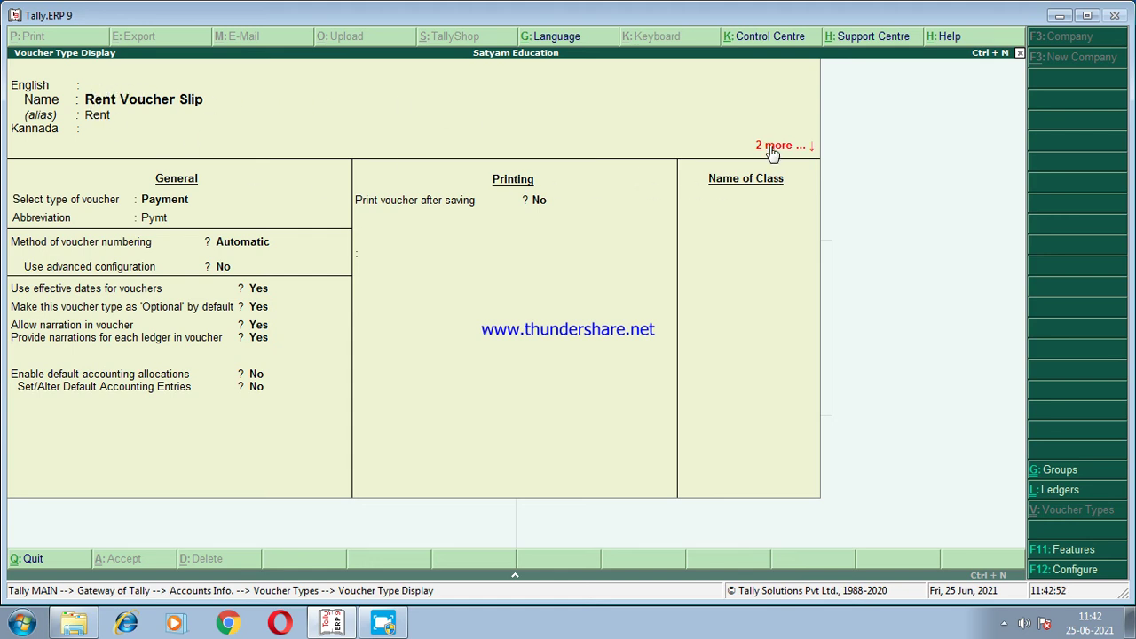
left_click(801, 149)
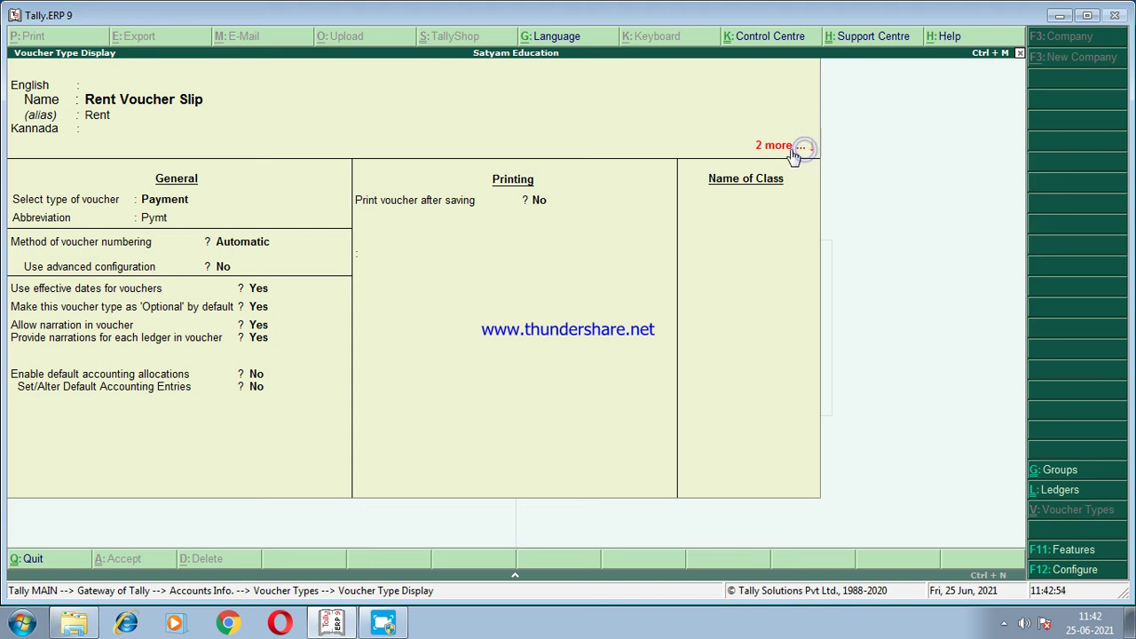
left_click(788, 151)
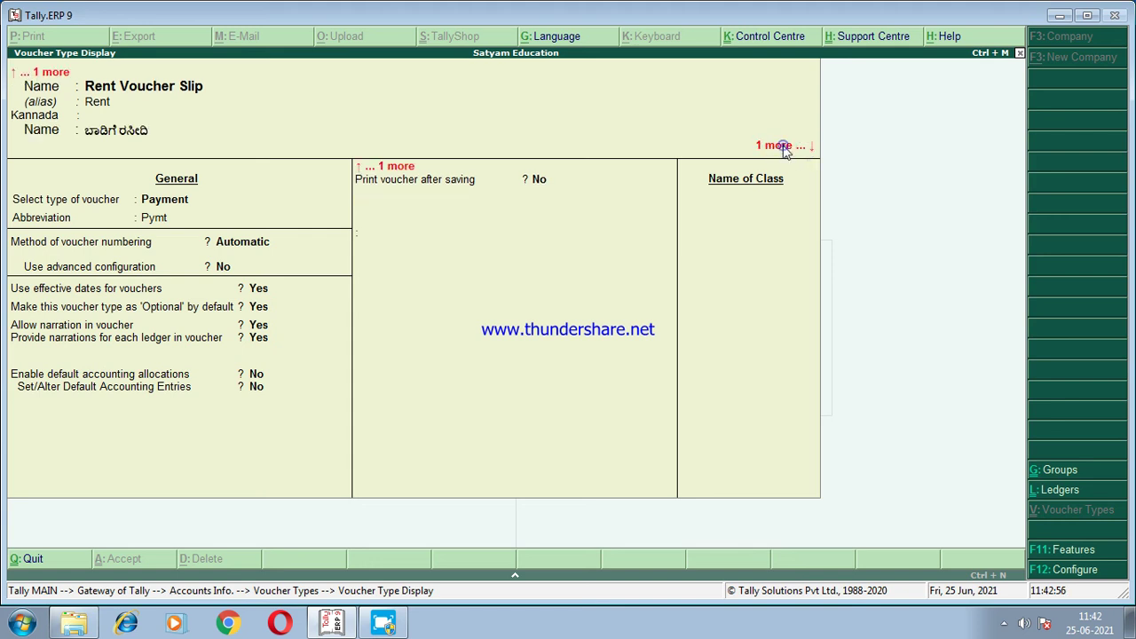
left_click(781, 148)
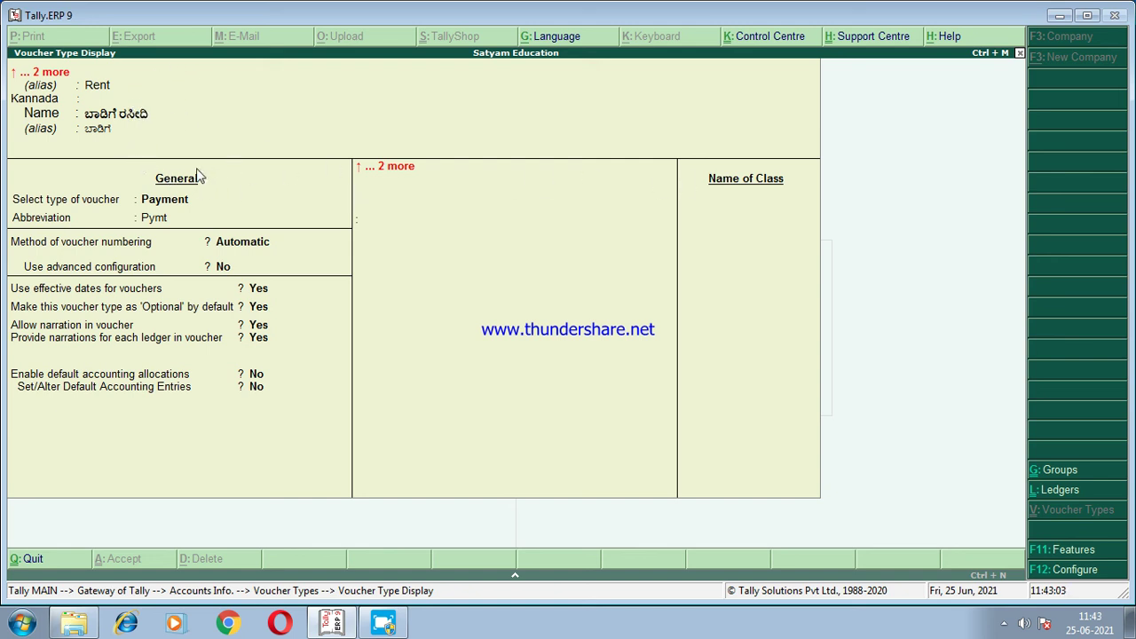
left_click(116, 134)
key("Escape")
key("Escape")
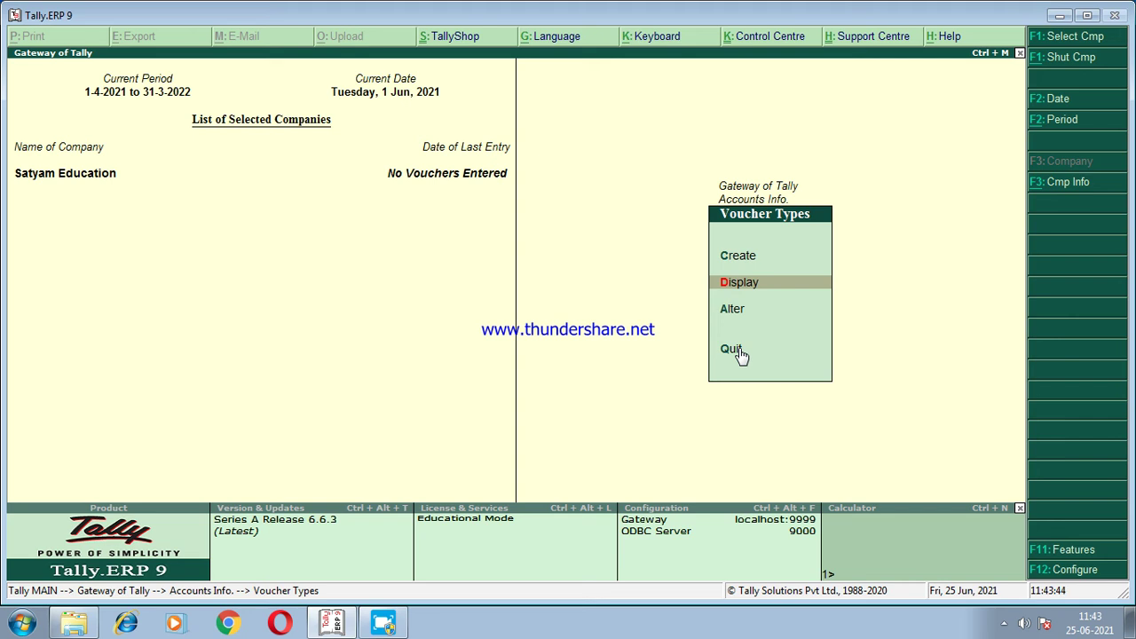
Return to the Gateway of Tally and open accounting voucher creation.
key("Escape")
key("Escape")
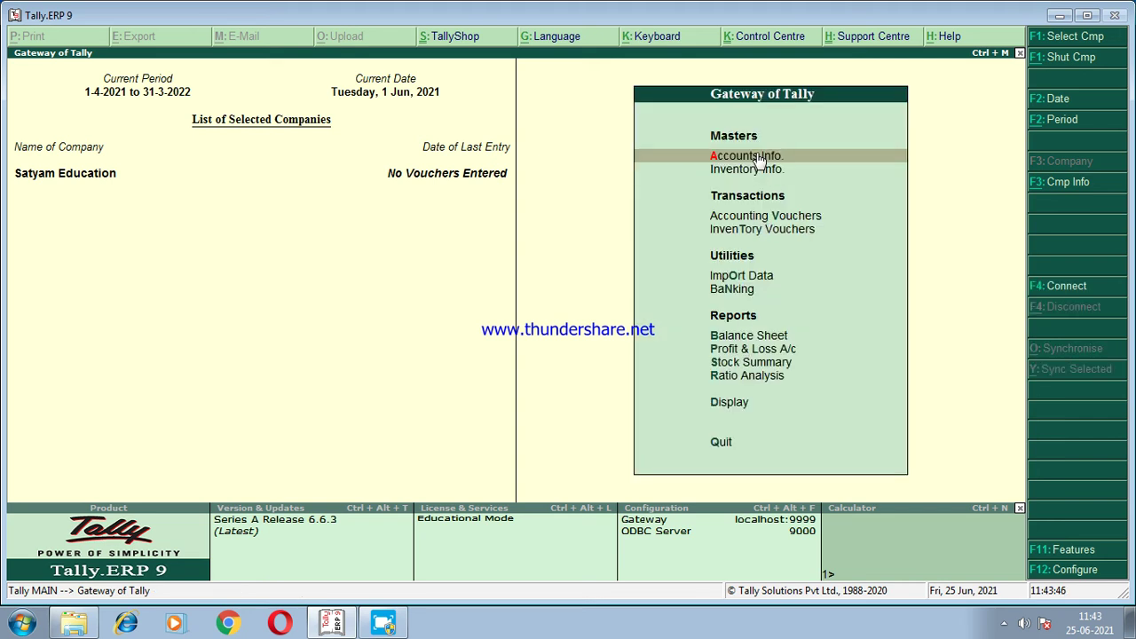
left_click(750, 217)
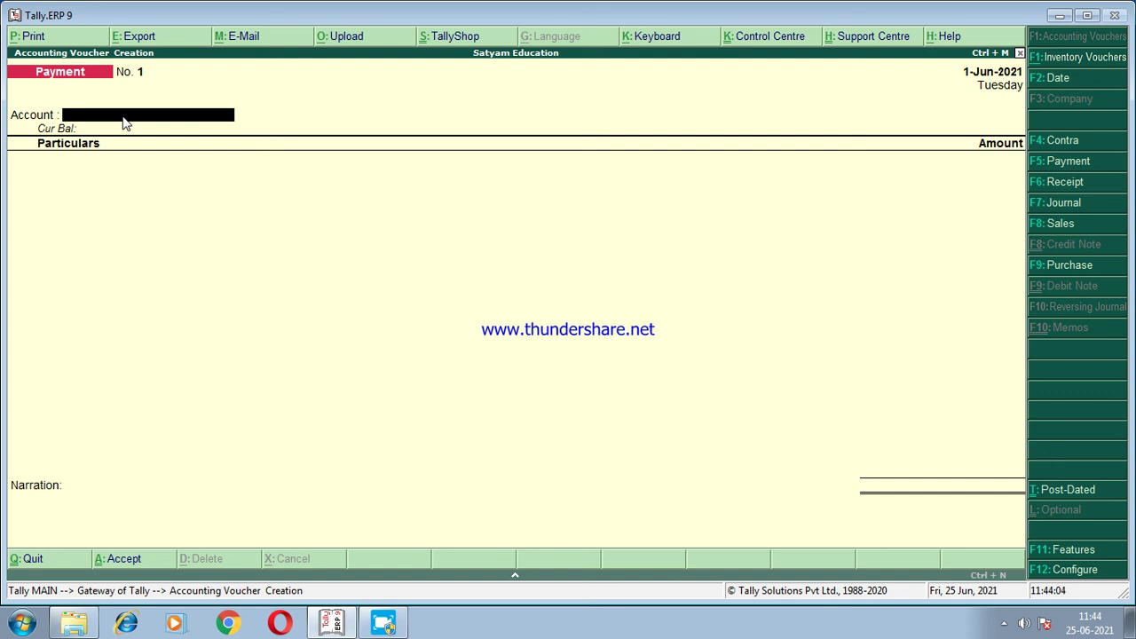
Start creating a ledger from the payment voucher, name it Rent A/c, and add no names in other languages.
key("alt+c")
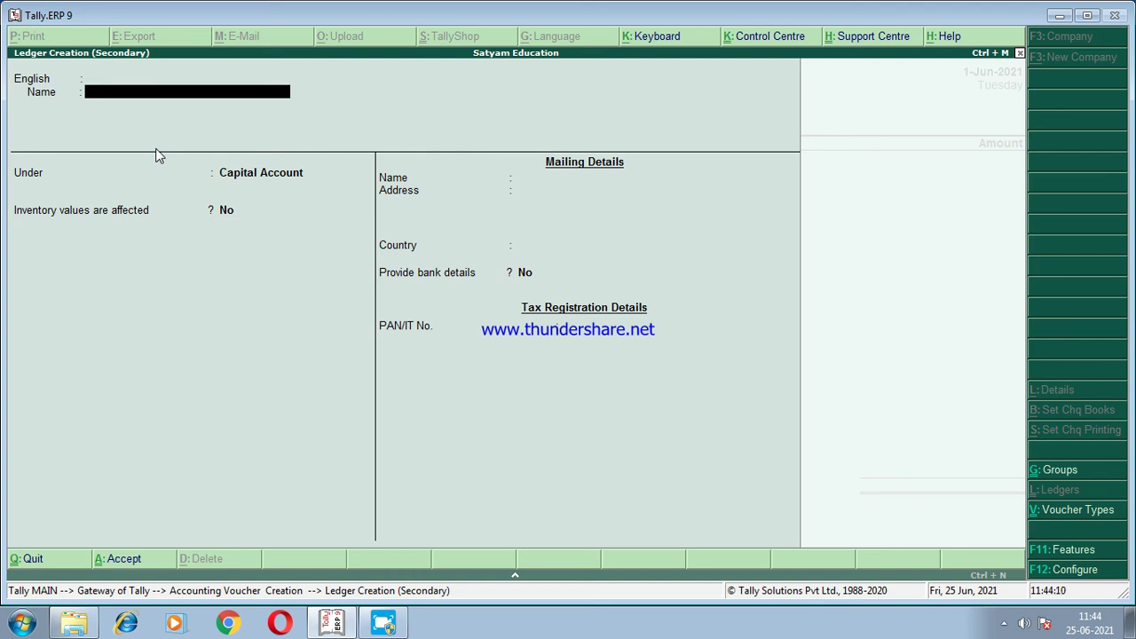
type("Rent a/c")
key("Return")
key("Return")
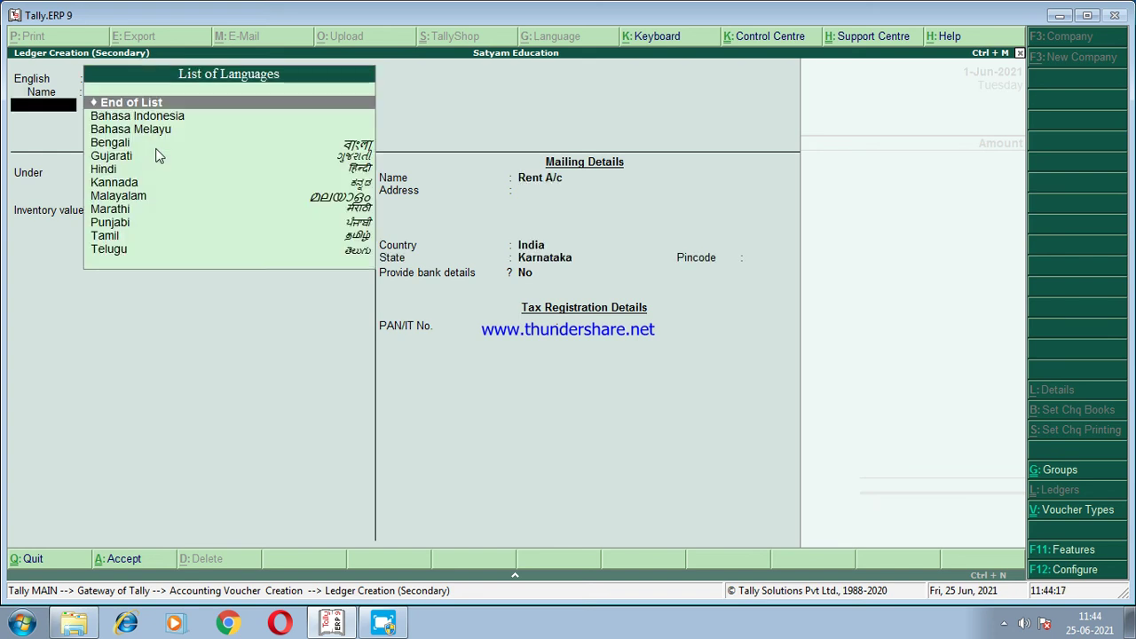
key("Return")
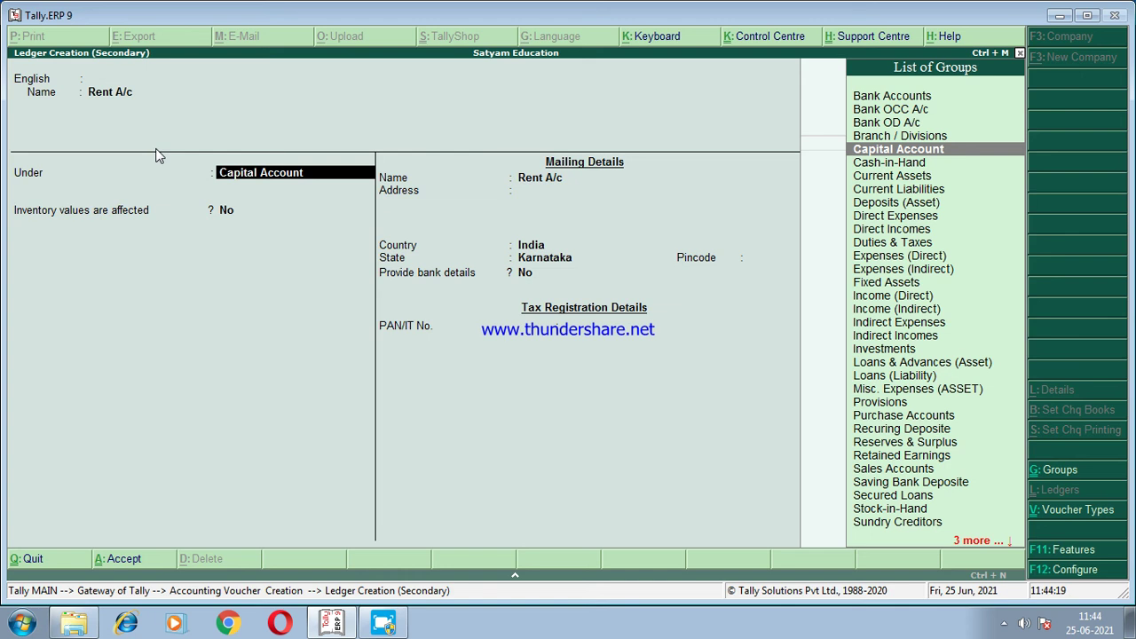
Place the Rent A/c ledger under Indirect Expenses, keep its remaining details, and save it.
type("In")
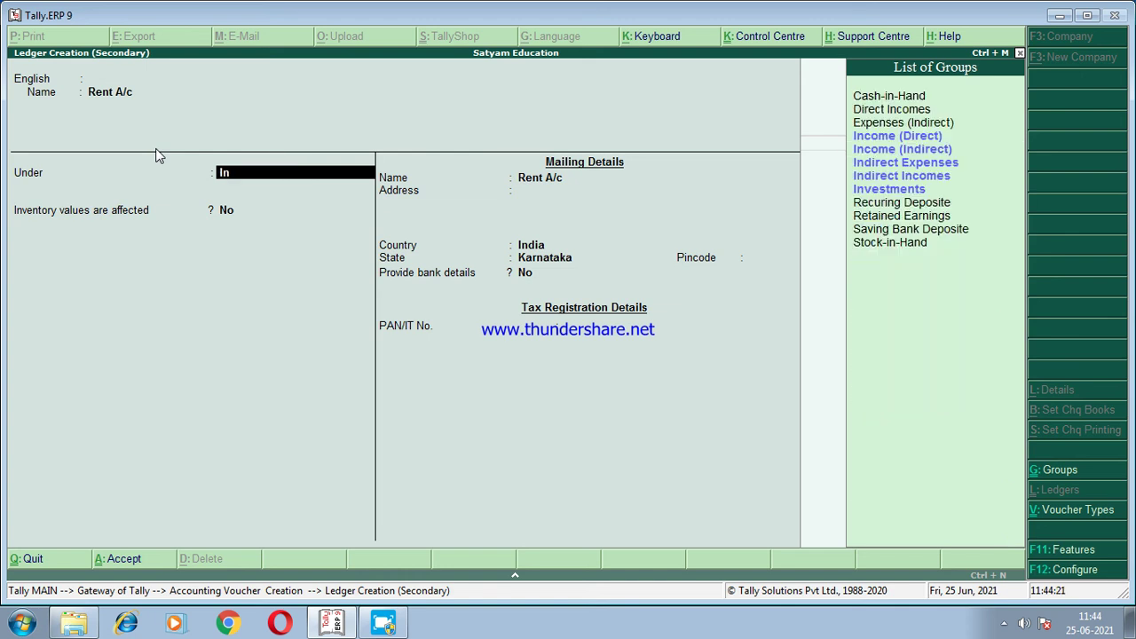
key("Down")
key("Down")
key("Down")
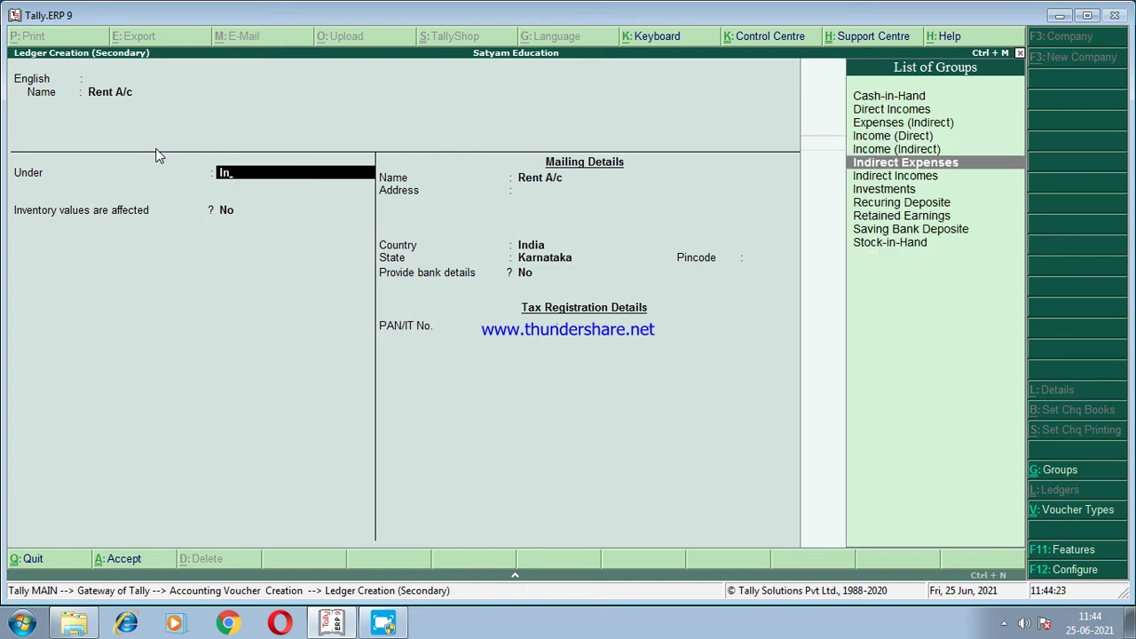
key("Return")
key("Return")
key("Return")
key("Return")
key("Return")
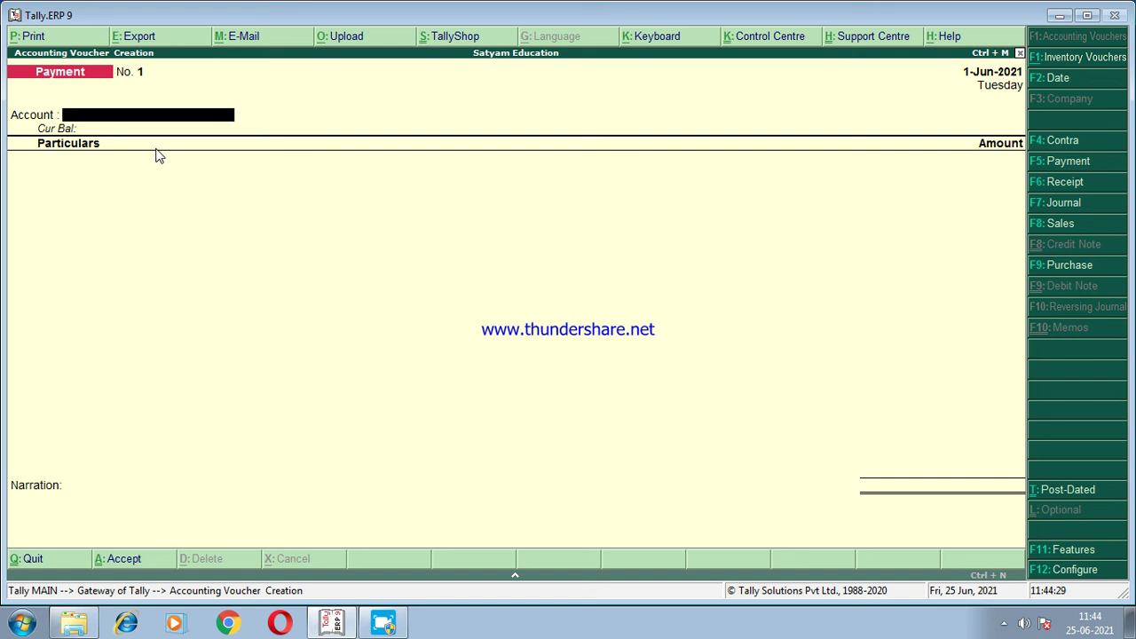
Choose Cash as the payment account and change the voucher type to Rent Voucher Slip.
type("C")
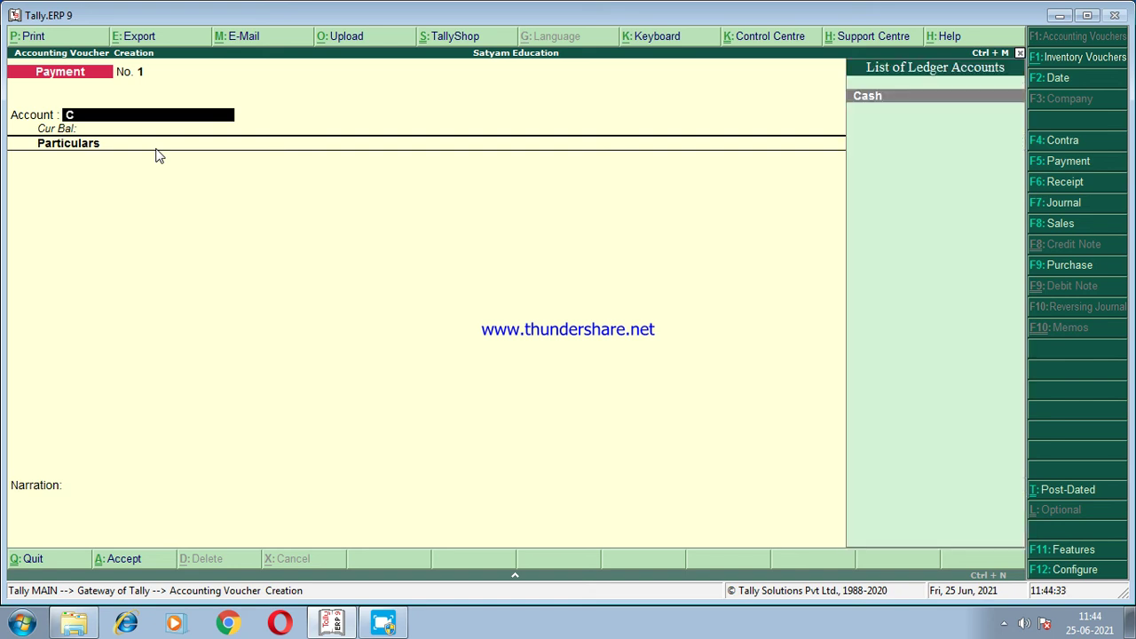
key("Return")
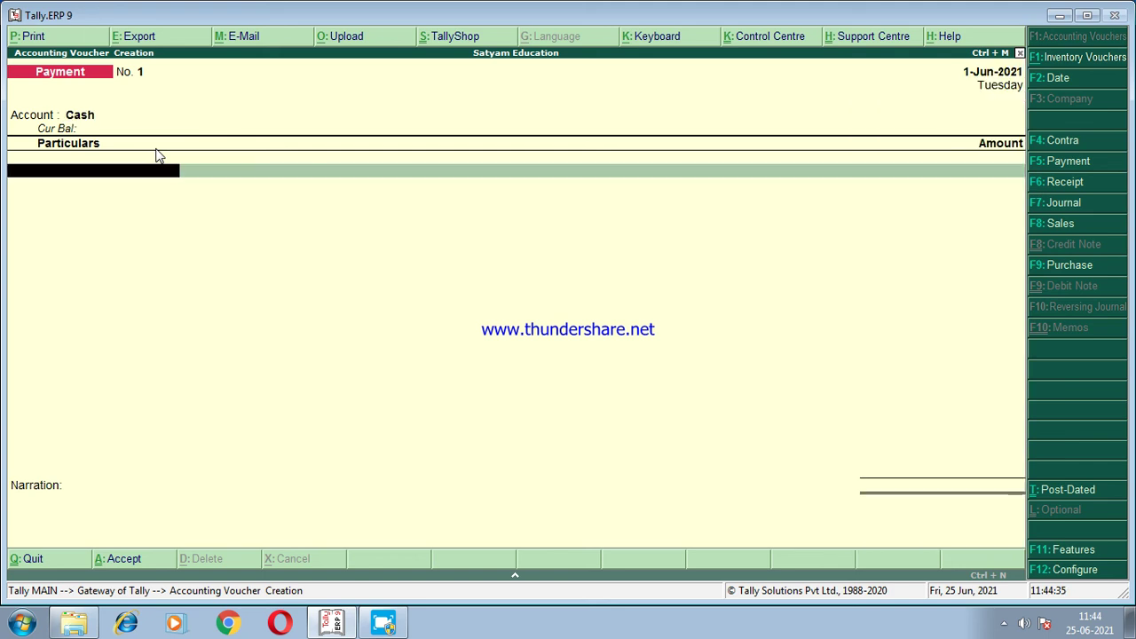
key("BackSpace")
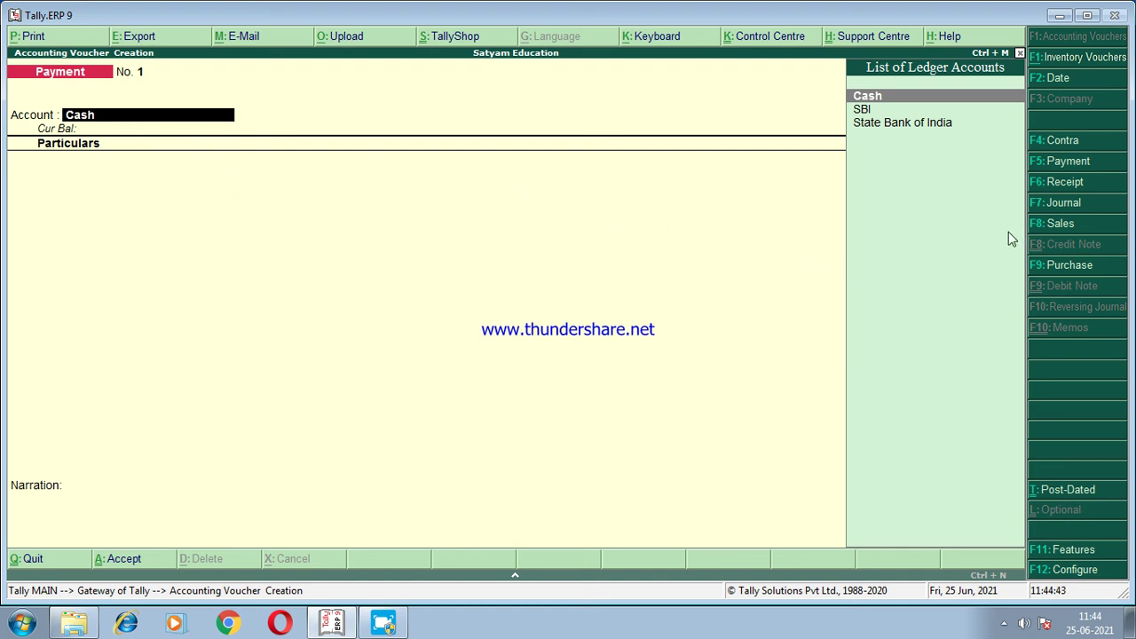
left_click(1044, 169)
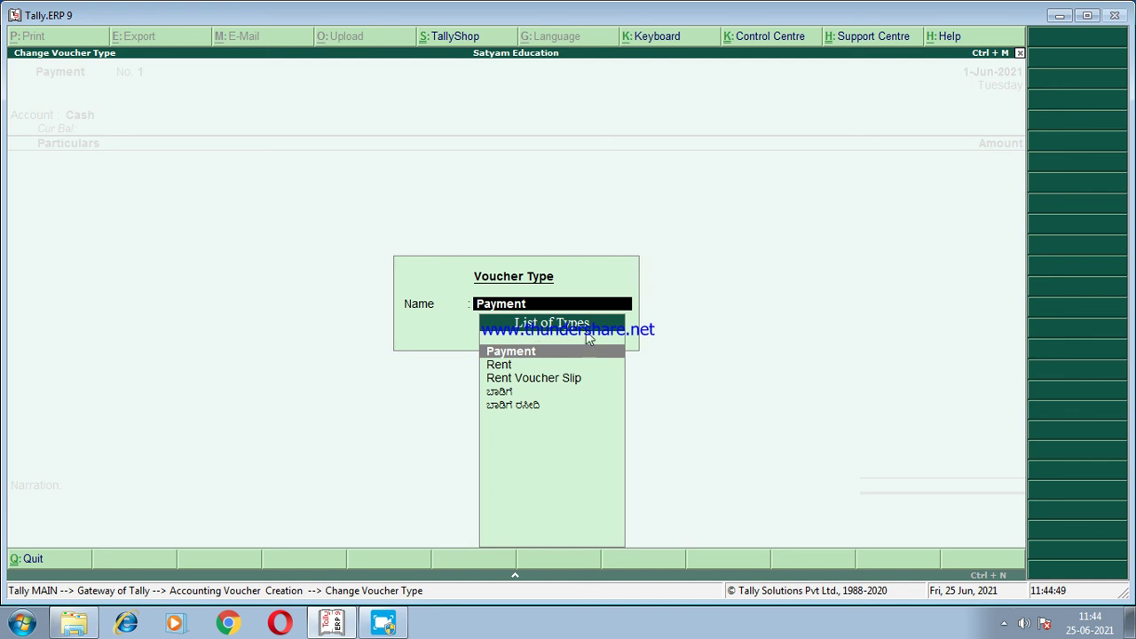
left_click(531, 380)
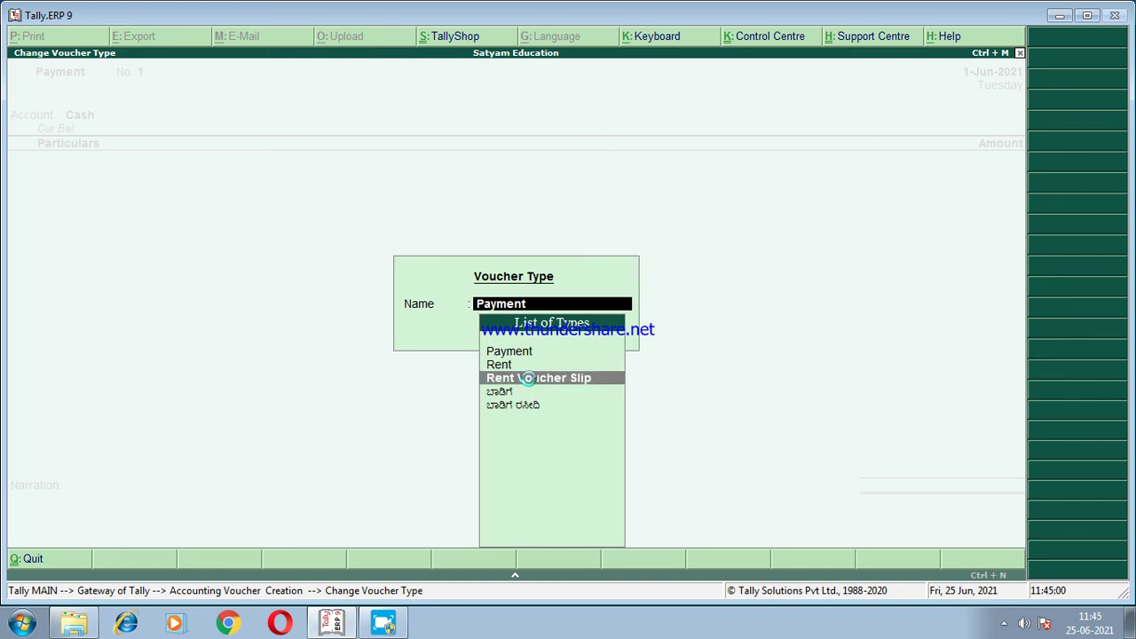
left_click(531, 387)
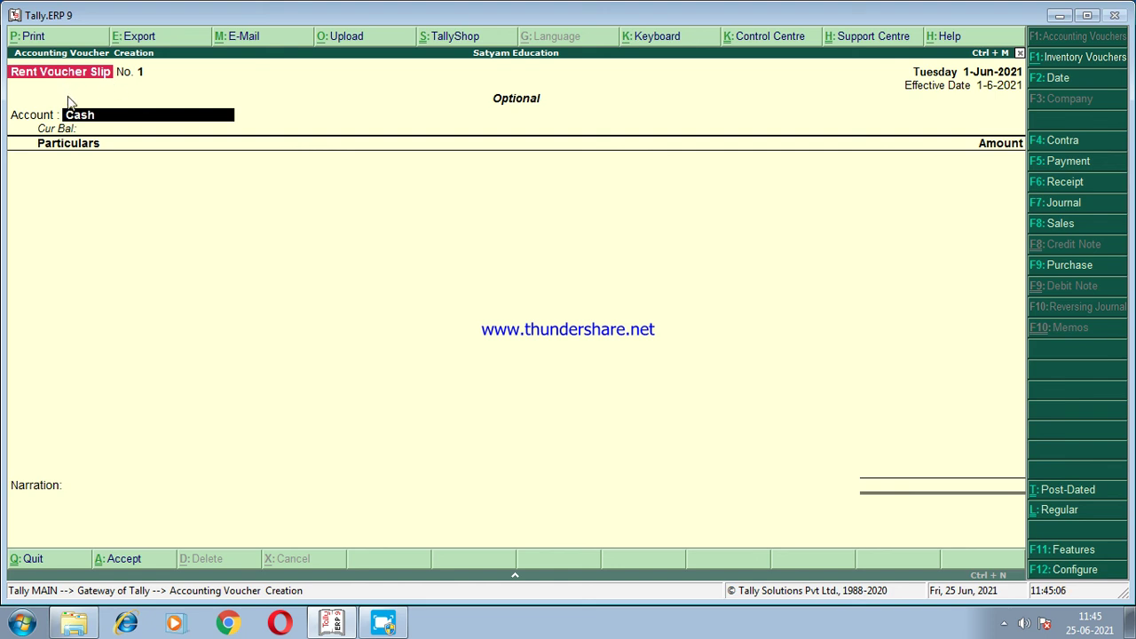
Record a payment of 500 from Cash to Rent A/c without narrations and save the voucher.
key("Return")
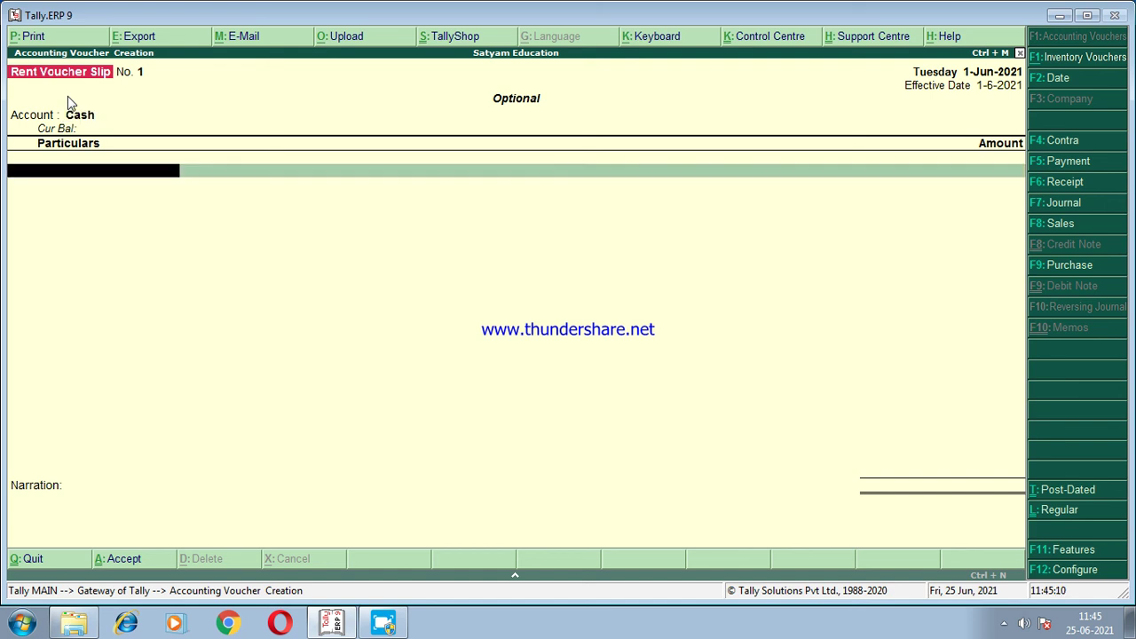
type("Re")
key("Return")
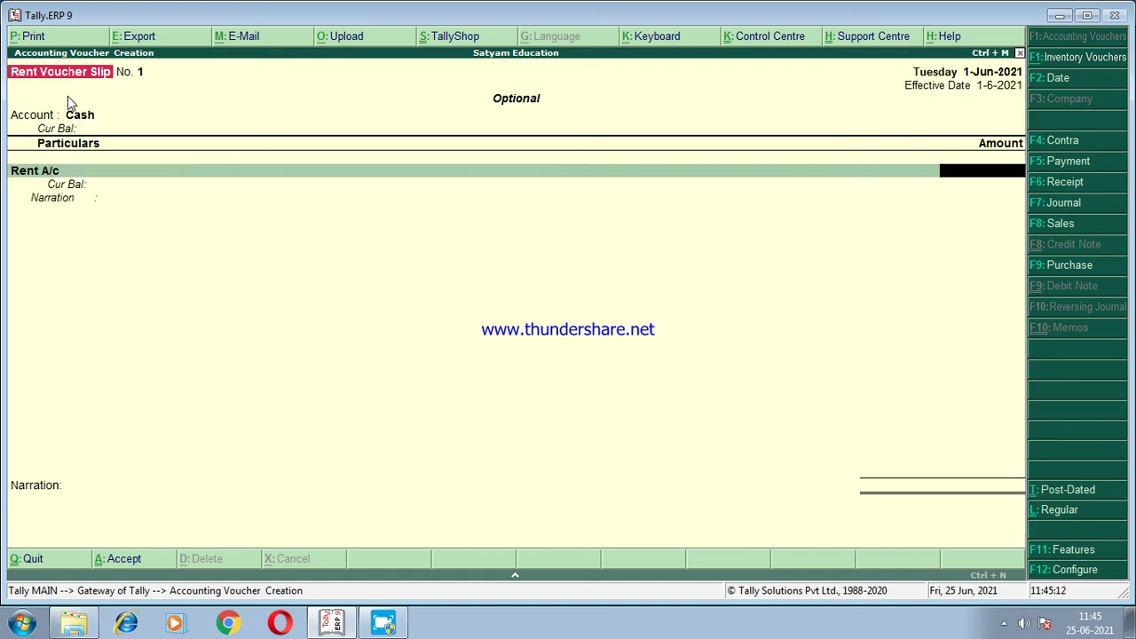
type("500")
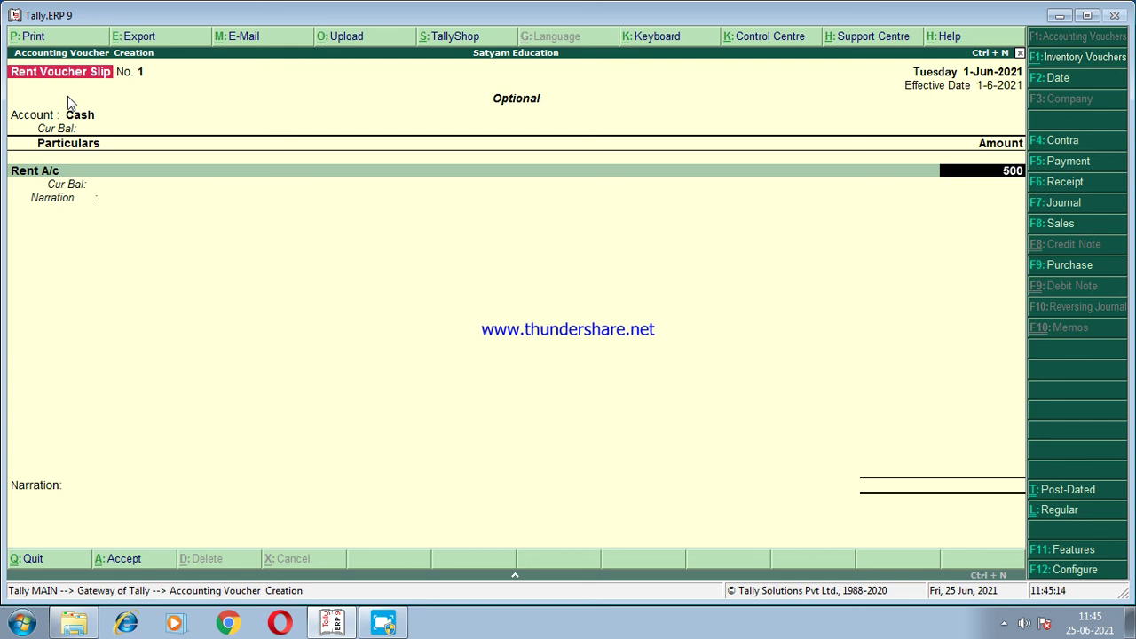
key("Return")
key("Return")
key("Return")
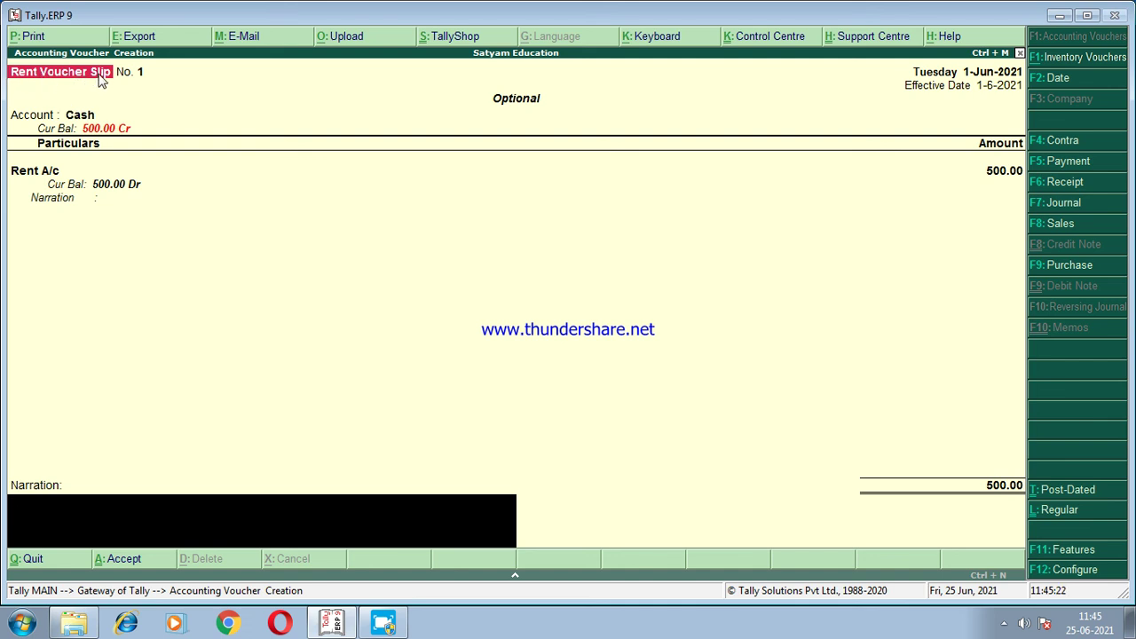
key("Return")
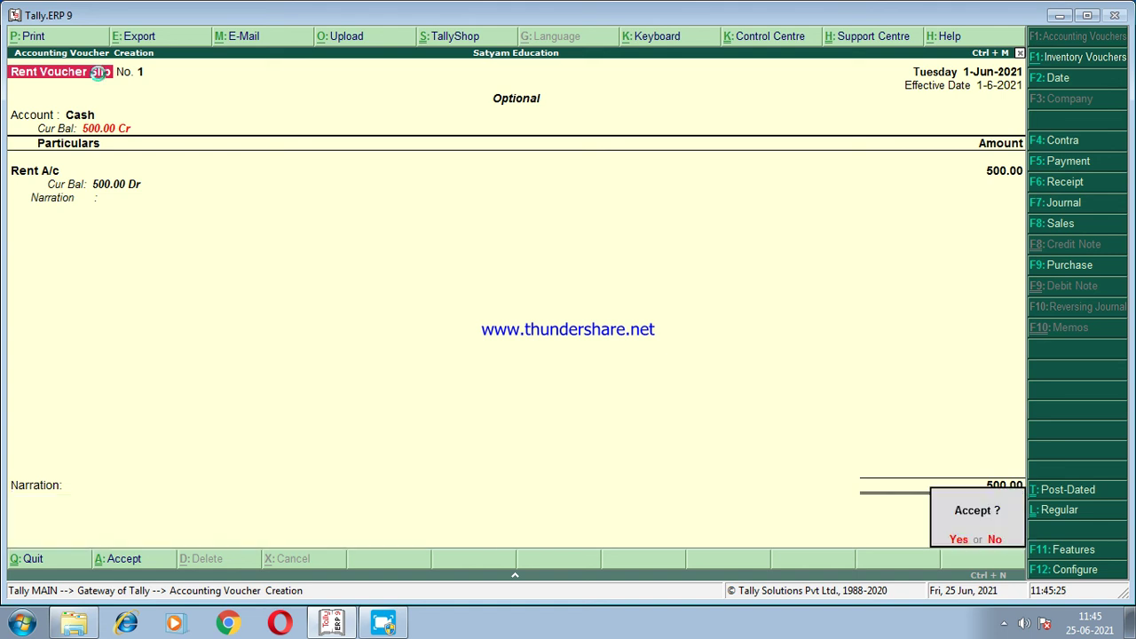
key("Return")
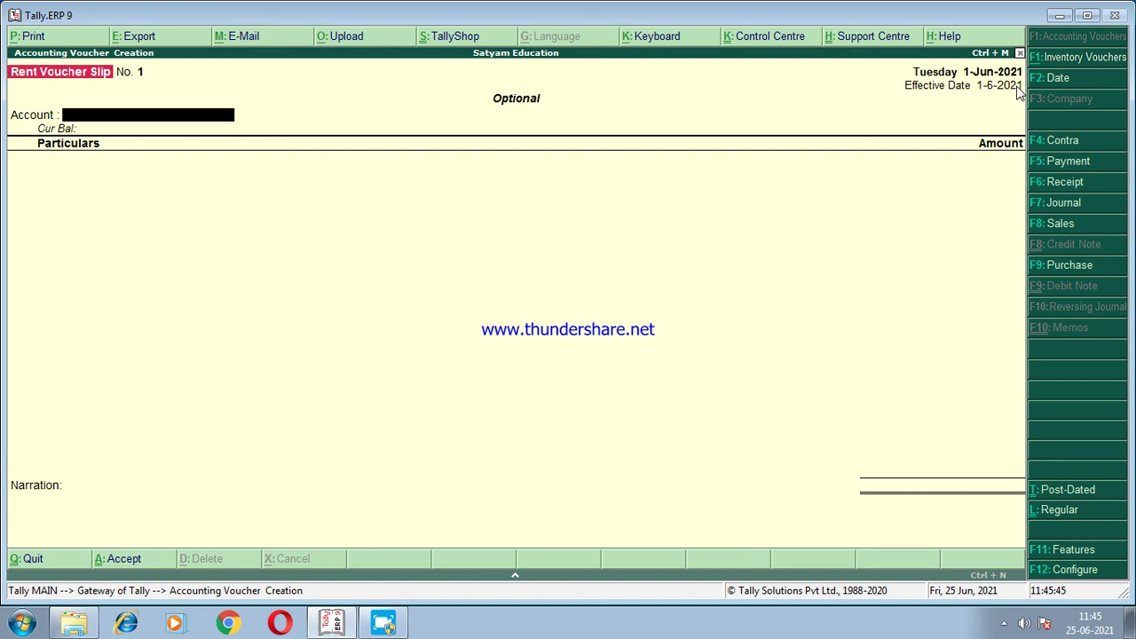
Leave voucher entry and open the Rent Voucher Slip voucher type for alteration.
key("Escape")
key("Return")
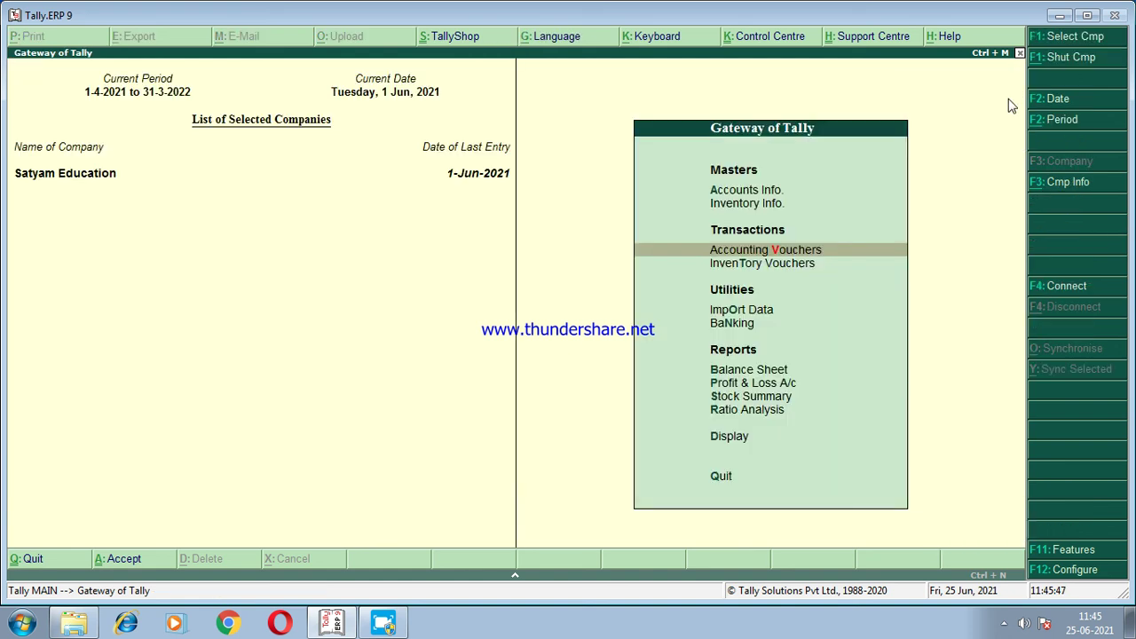
left_click(743, 192)
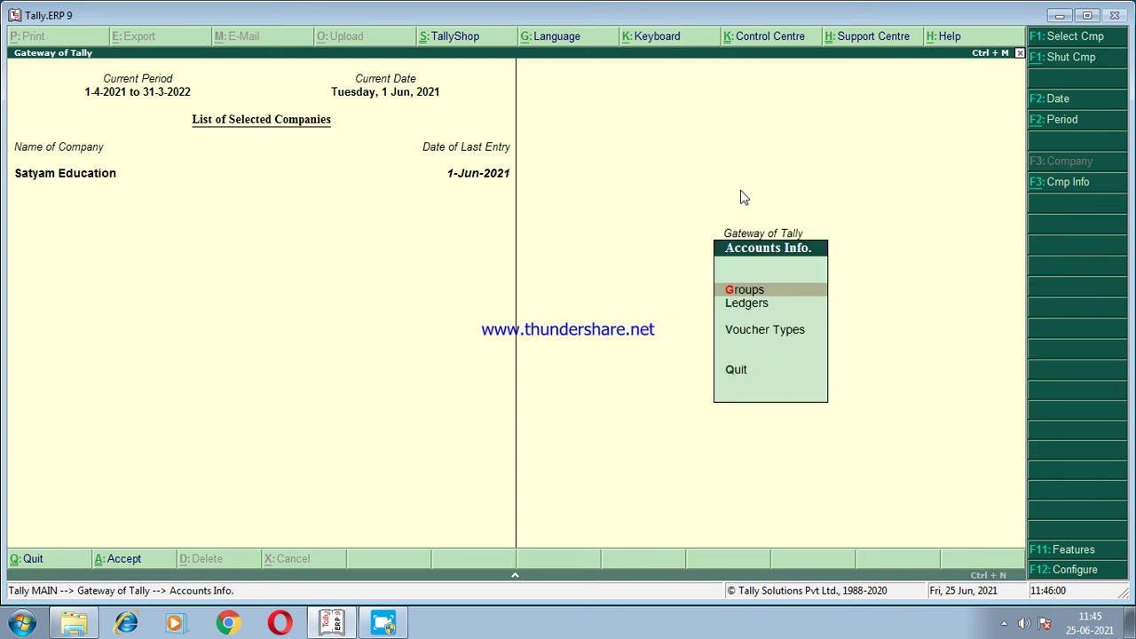
left_click(751, 333)
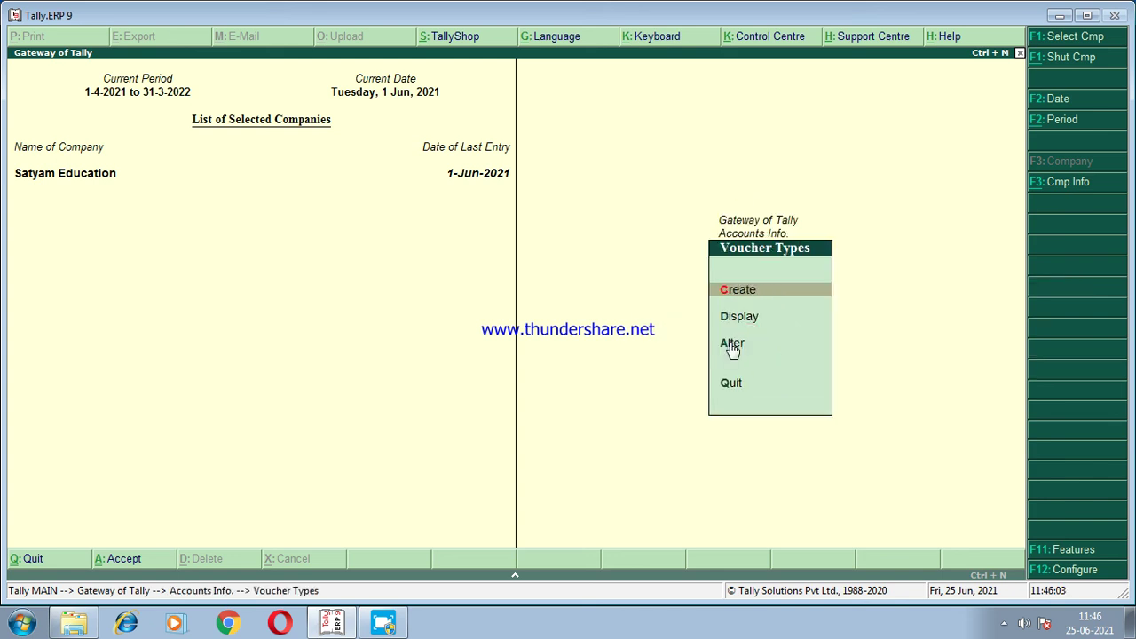
left_click(732, 346)
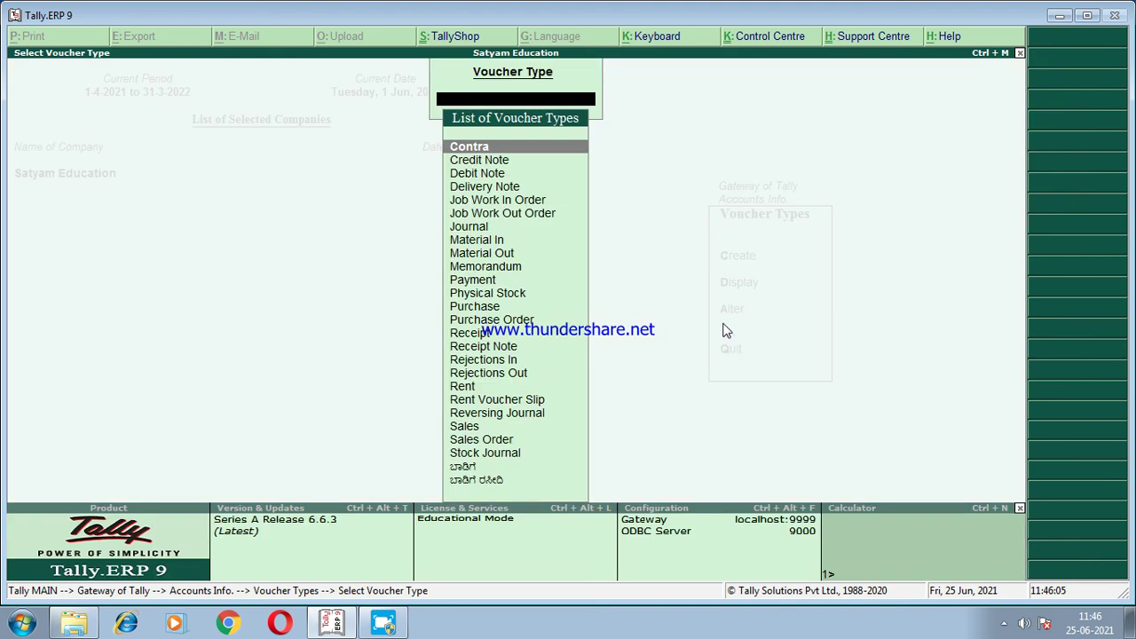
key("Escape")
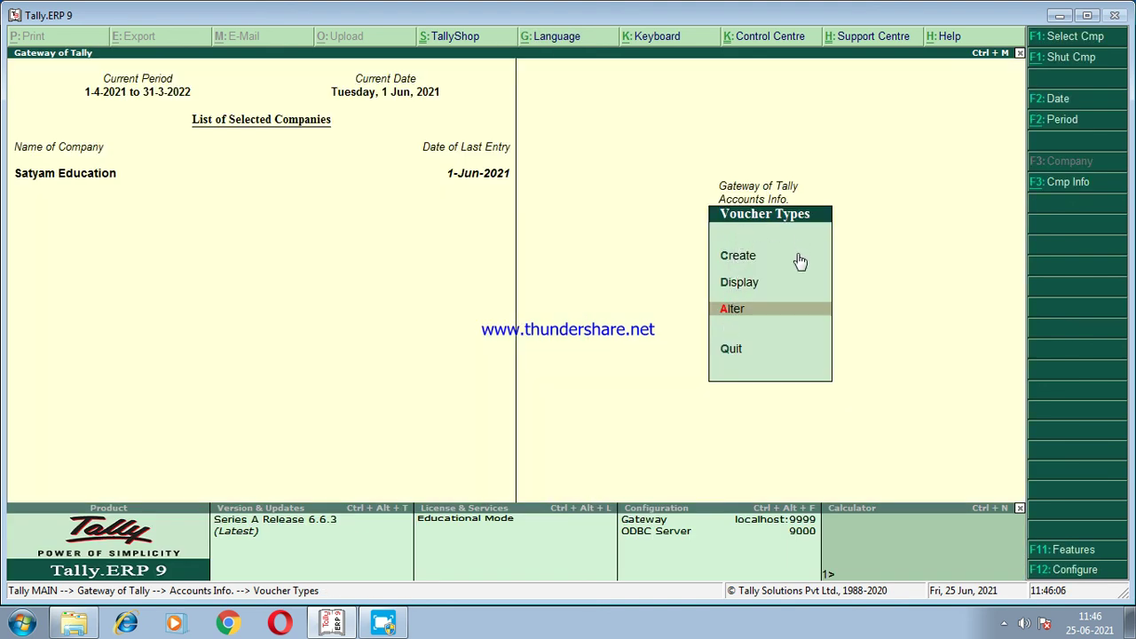
left_click(725, 311)
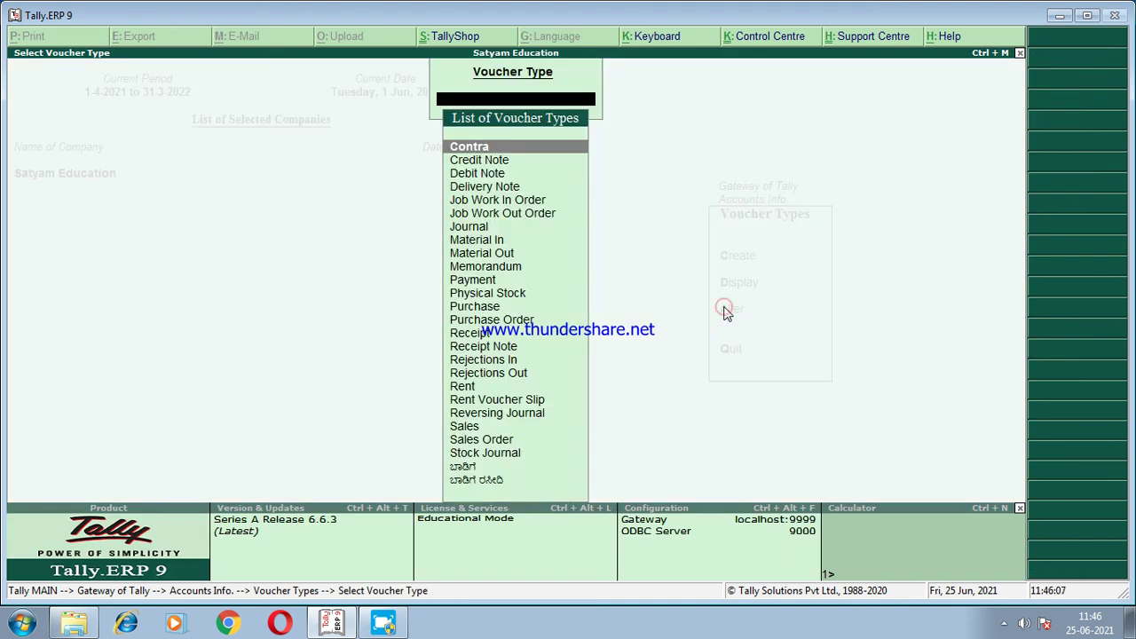
left_click(486, 404)
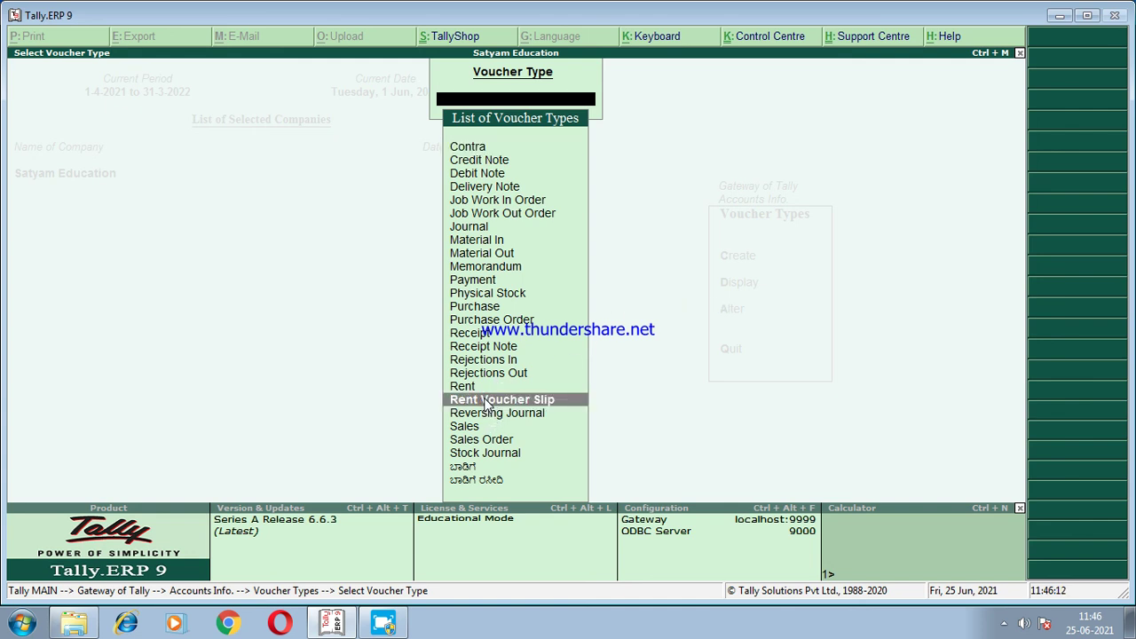
left_click(486, 404)
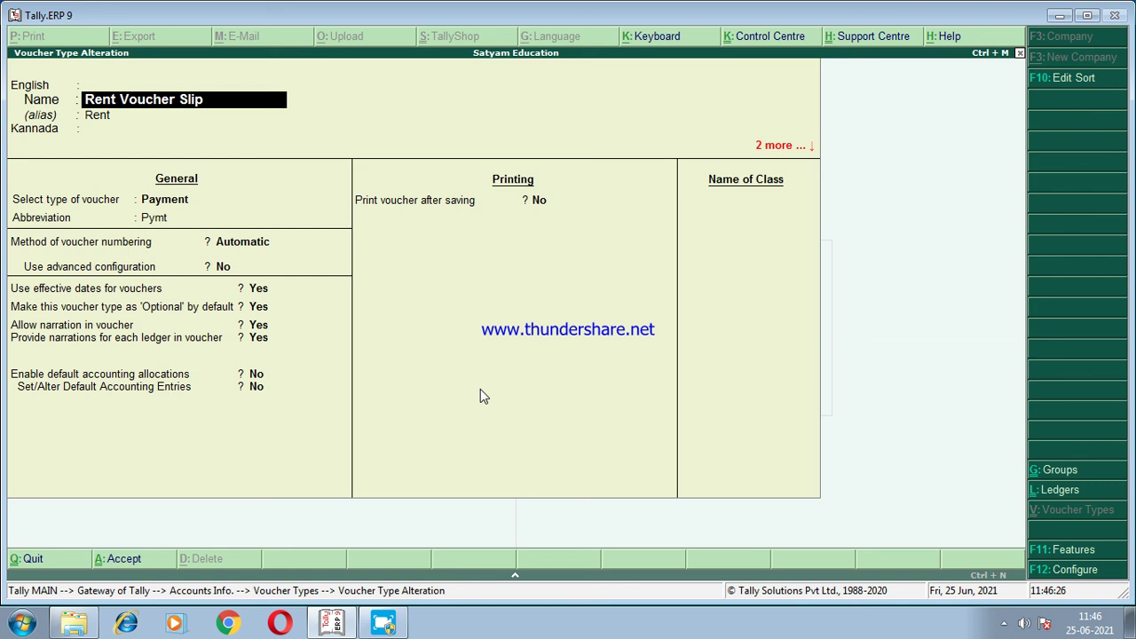
Try to delete the Rent Voucher Slip voucher type, and go back to the Gateway of Tally.
key("alt+d")
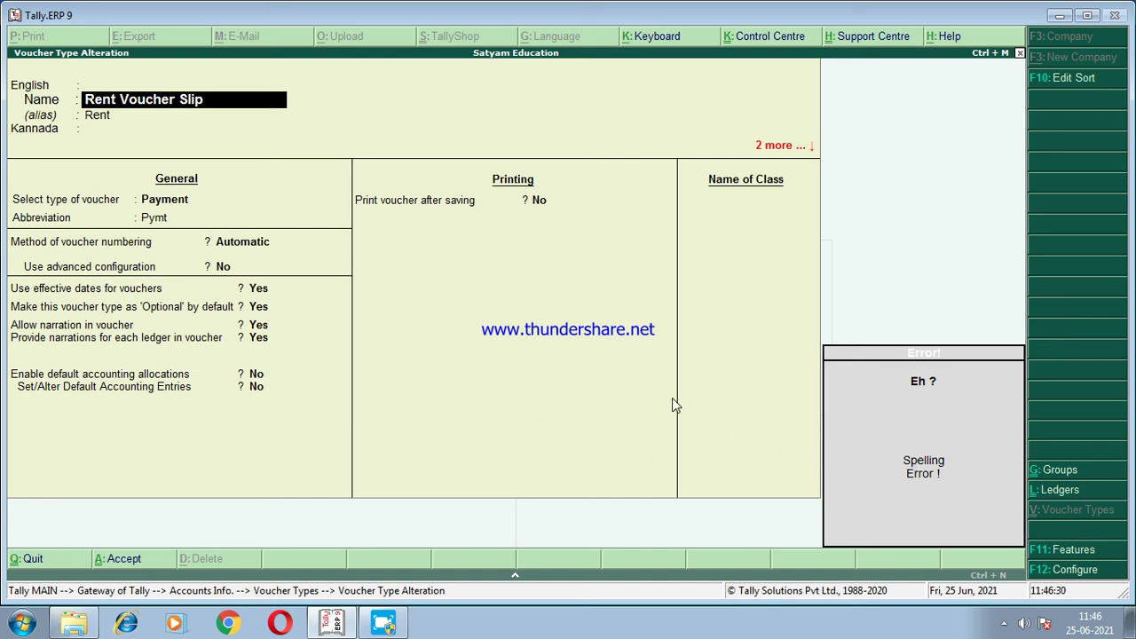
key("BackSpace")
key("Escape")
key("Return")
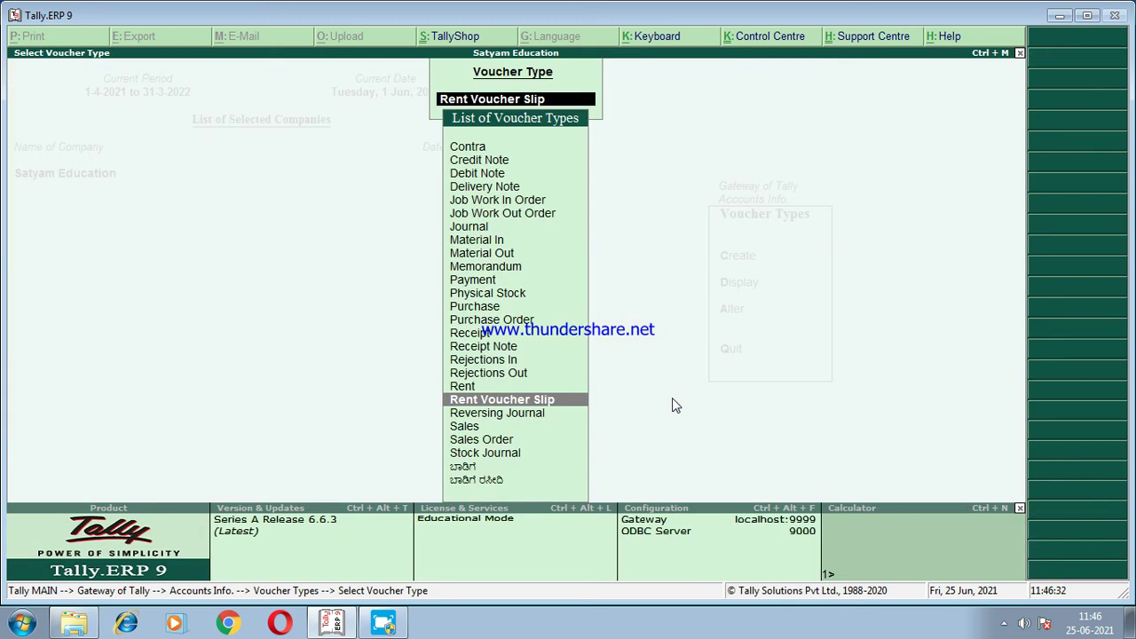
key("Escape")
key("Escape")
key("Escape")
key("Escape")
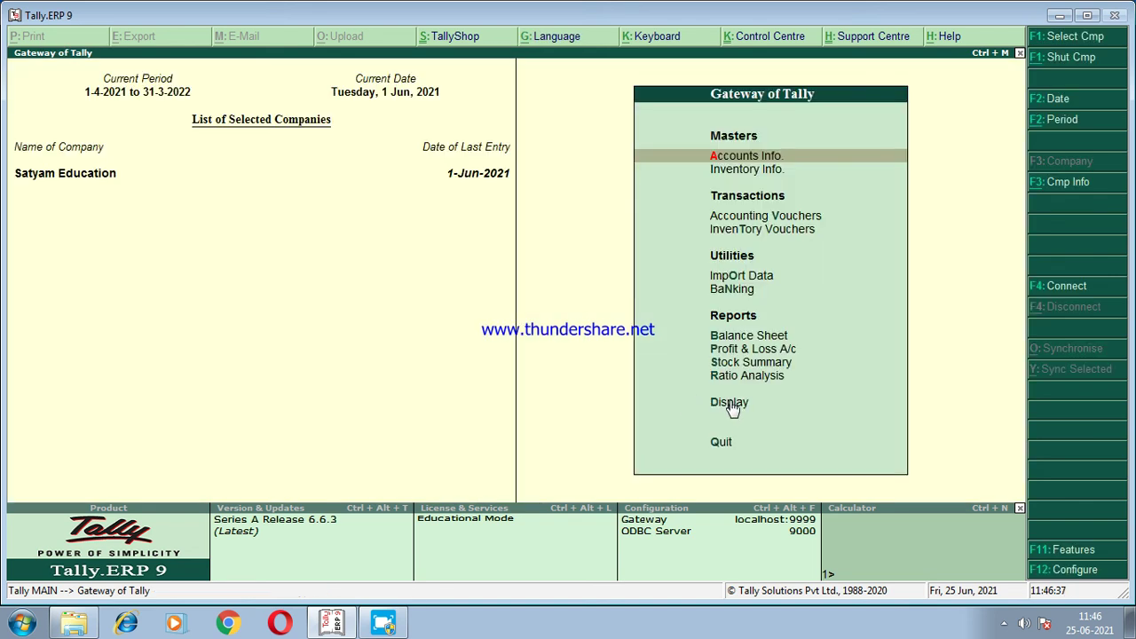
Delete the Rent A/c voucher dated 1-6-2021 from the Day Book and close the Day Book.
left_click(726, 402)
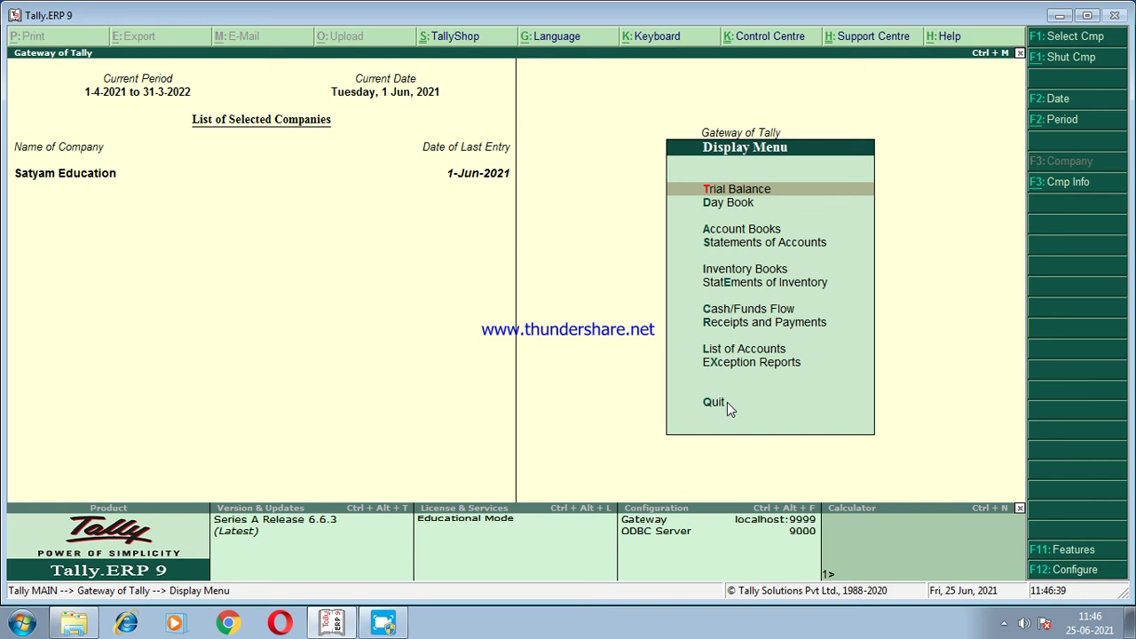
left_click(728, 203)
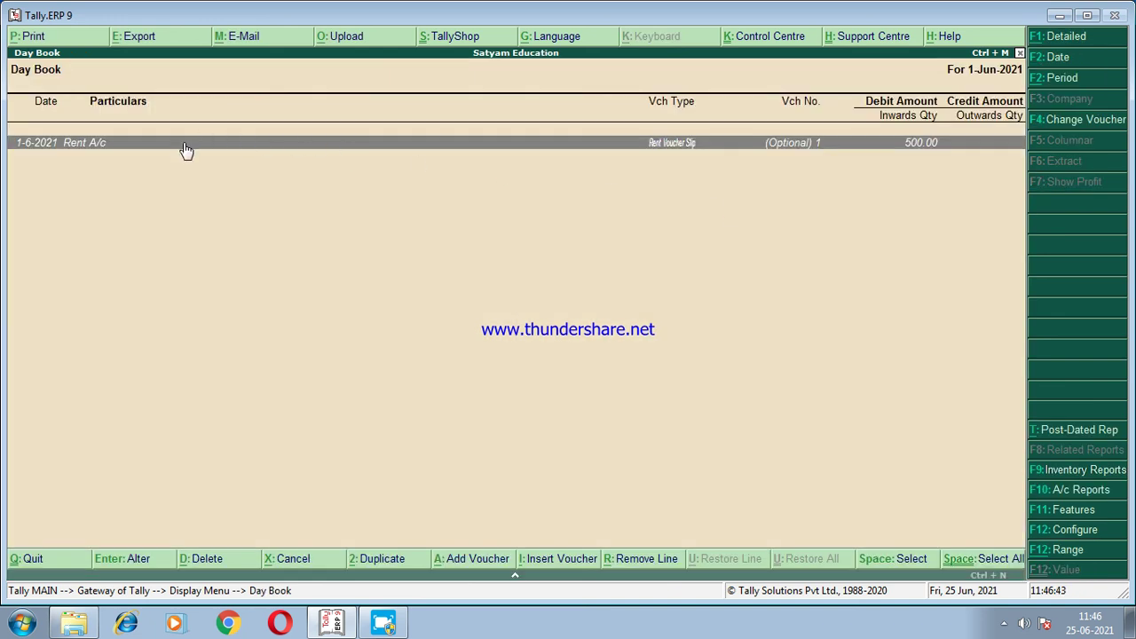
double_click(179, 144)
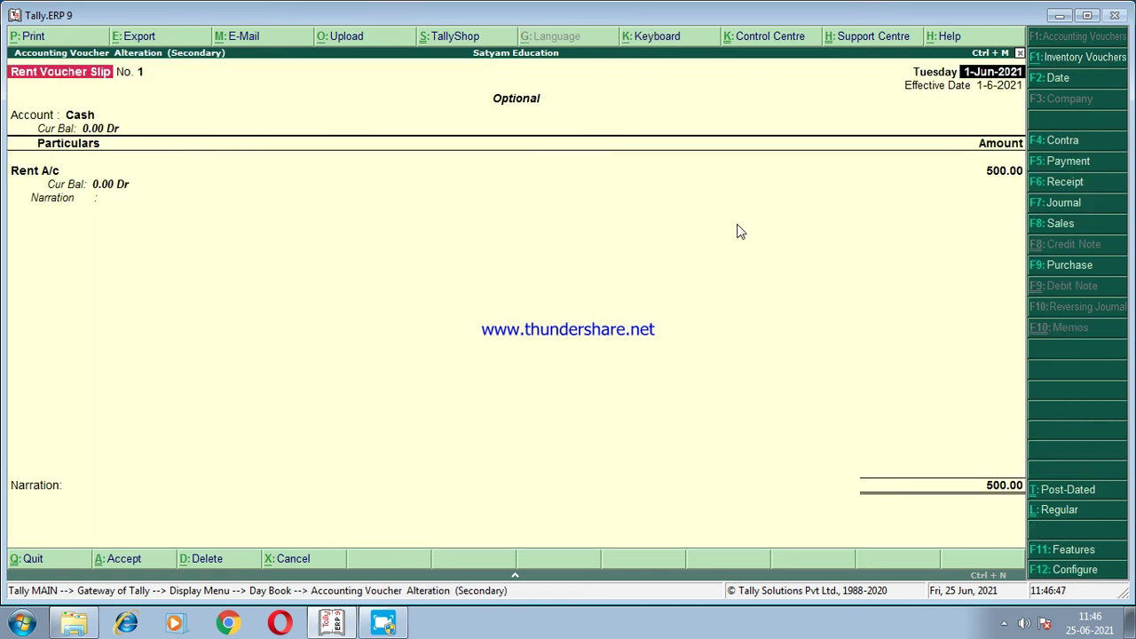
key("alt+d")
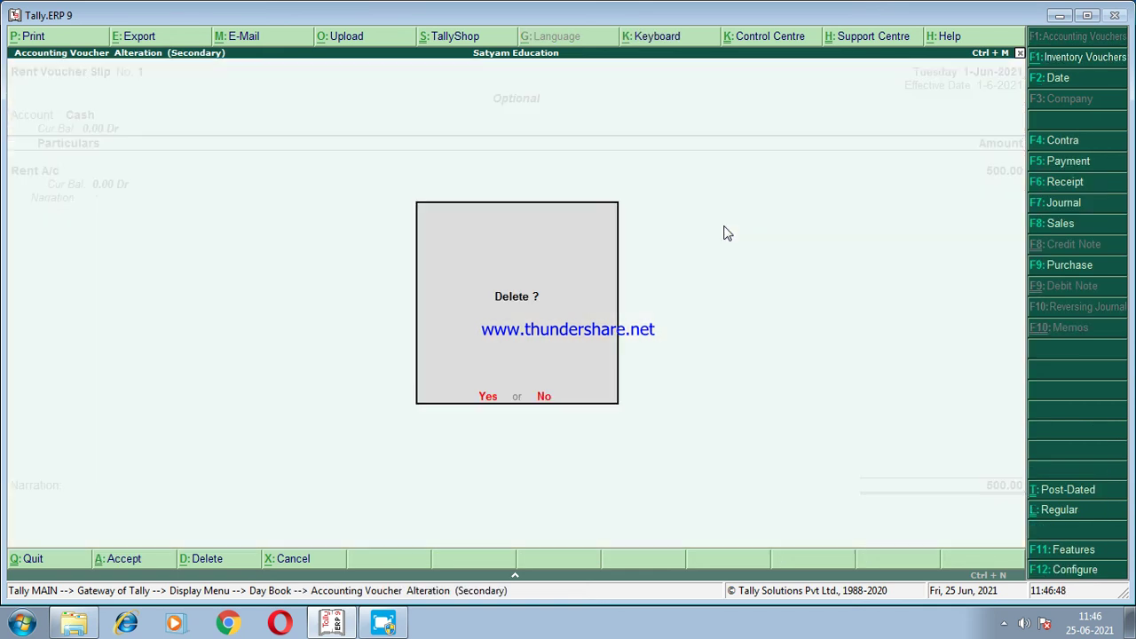
left_click(487, 396)
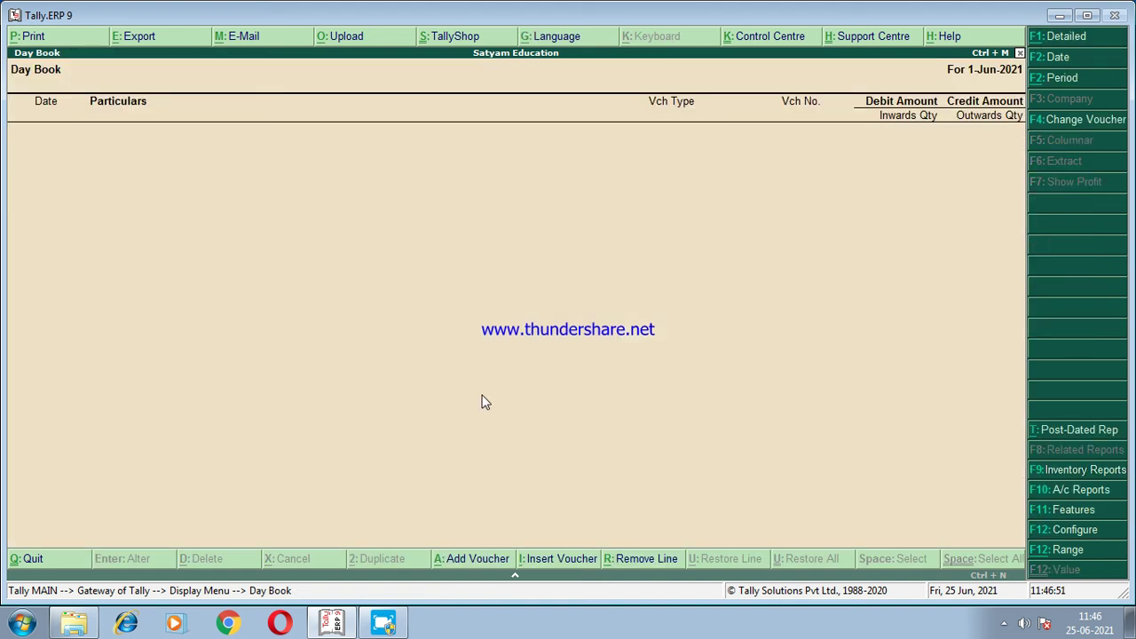
key("Escape")
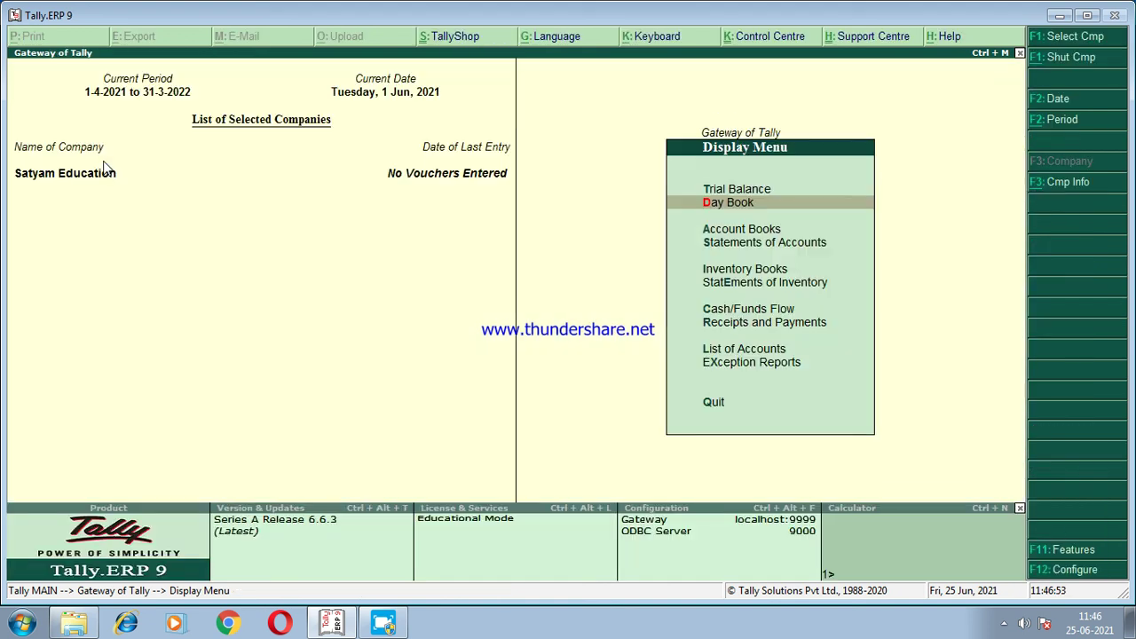
Open the Rent Voucher Slip voucher type for alteration from the accounts masters and delete it.
key("Escape")
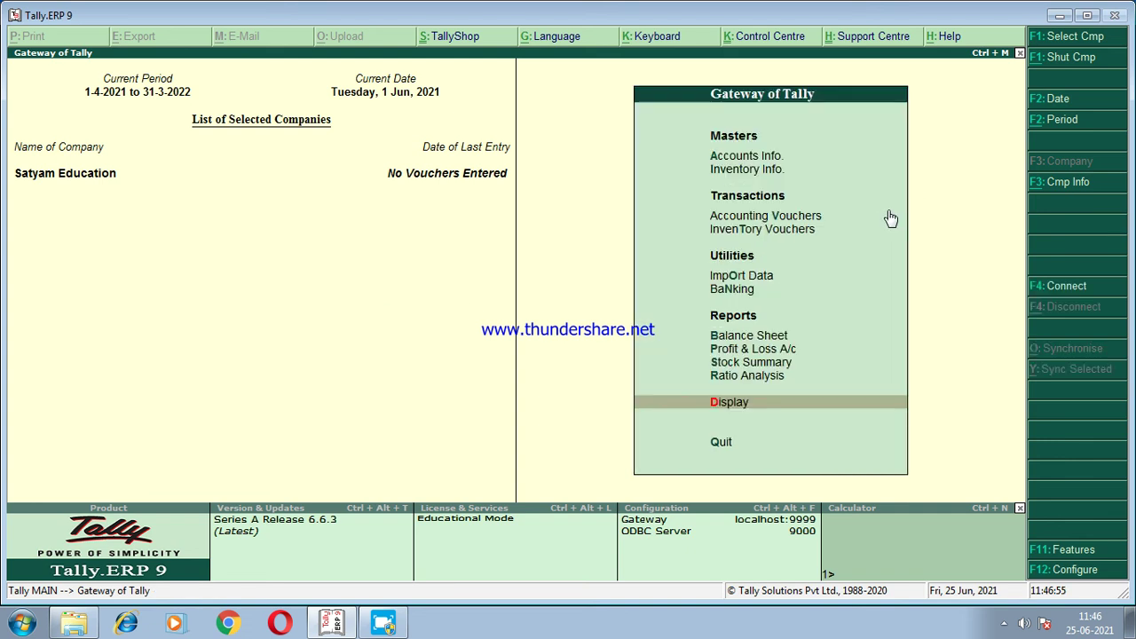
left_click(763, 160)
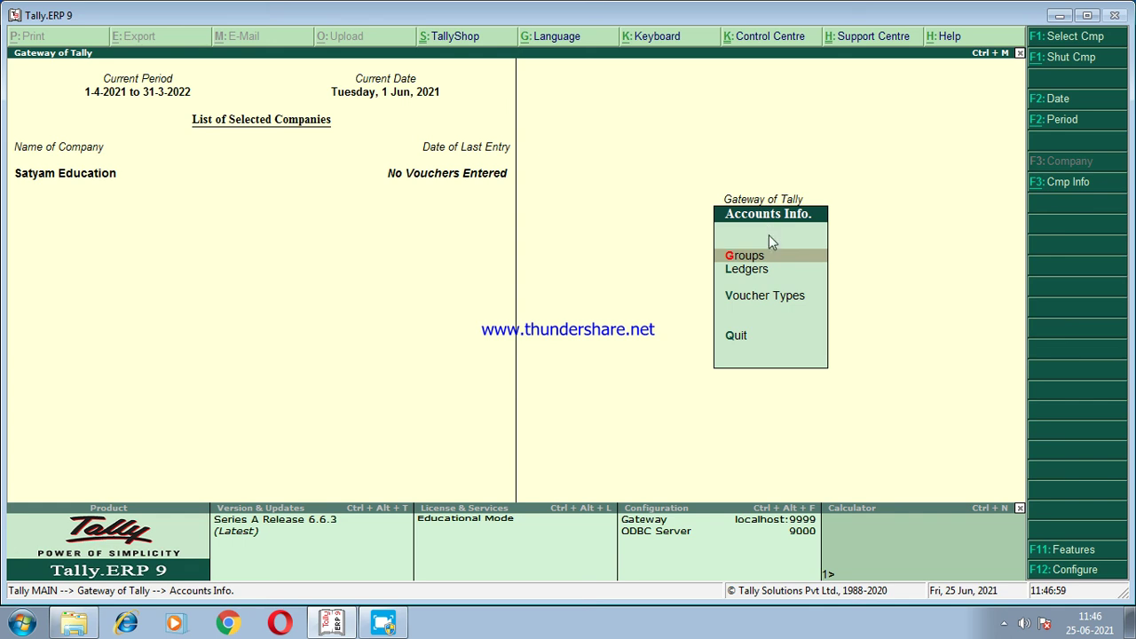
left_click(750, 298)
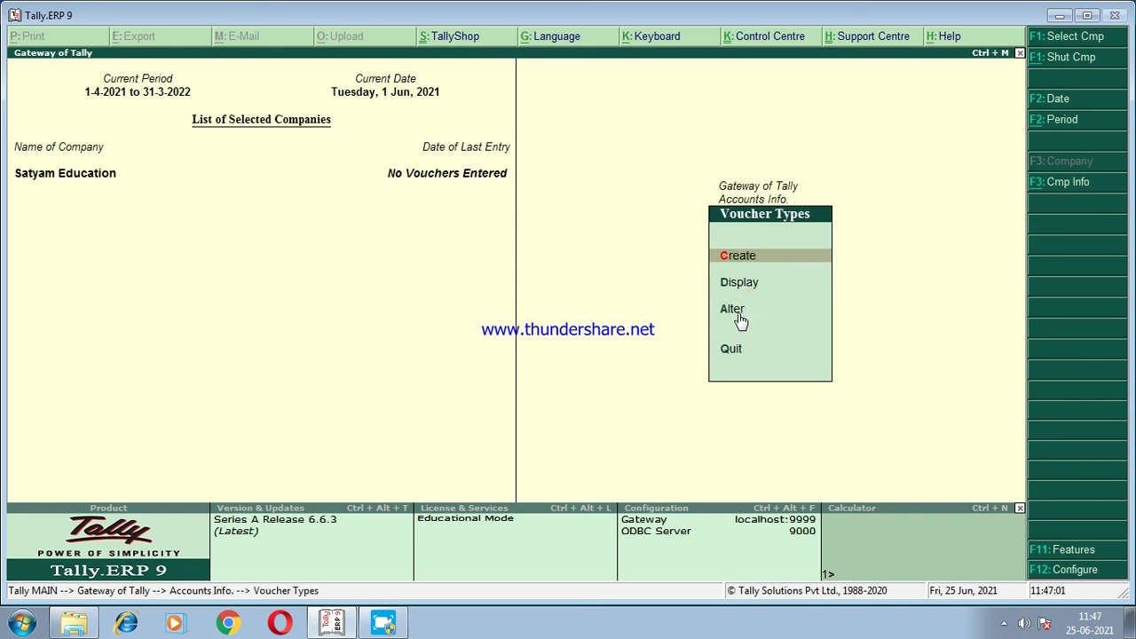
left_click(736, 309)
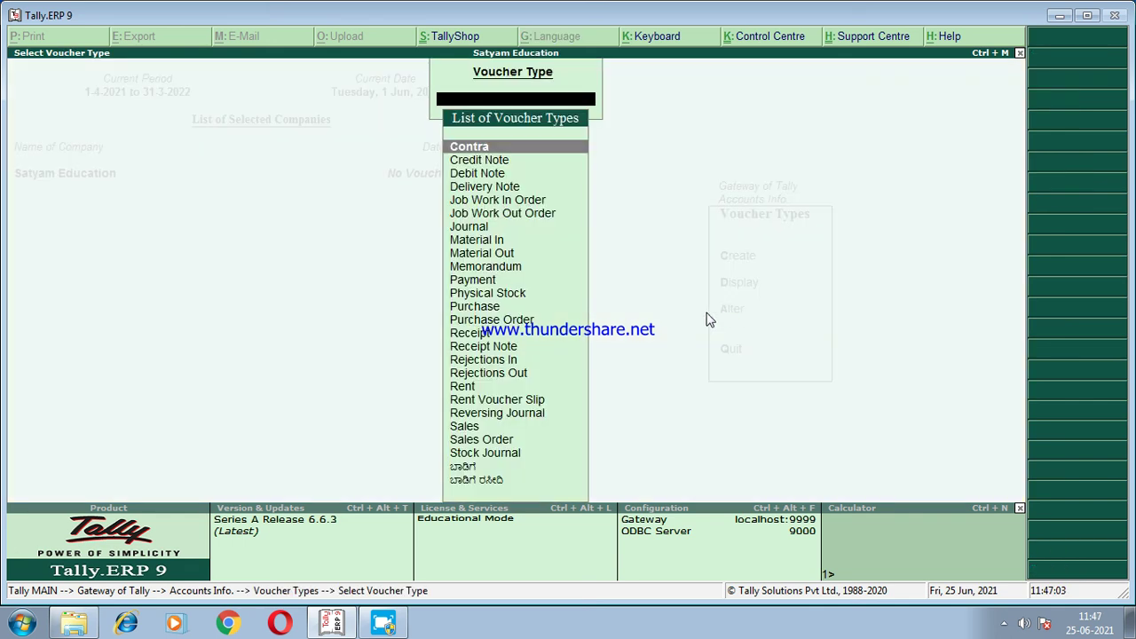
left_click(465, 388)
left_click(465, 388)
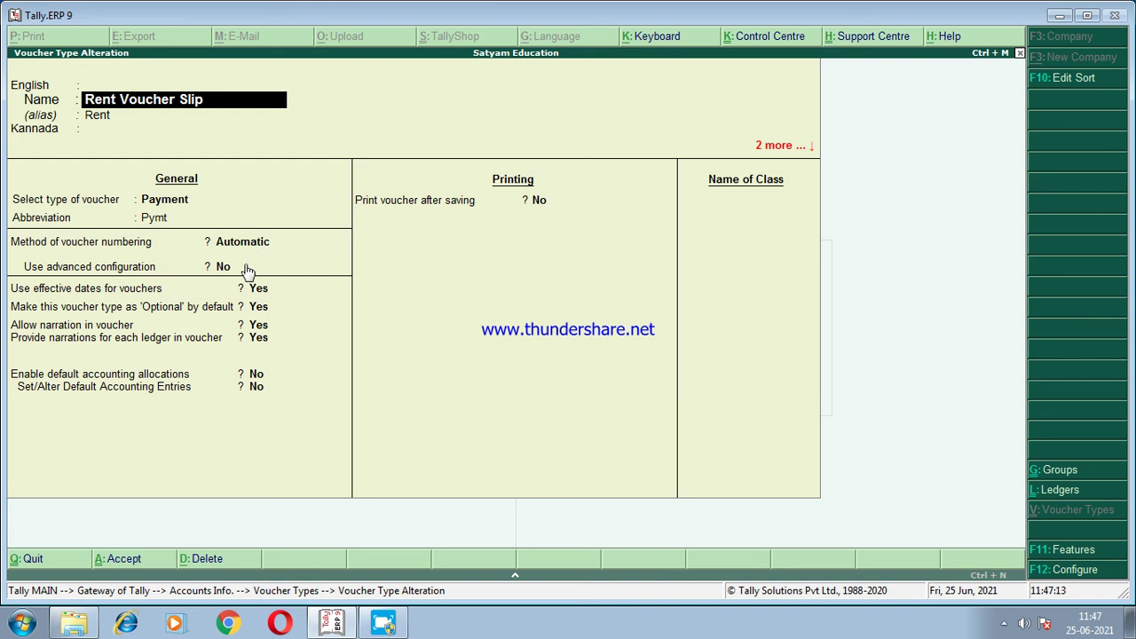
key("alt+d")
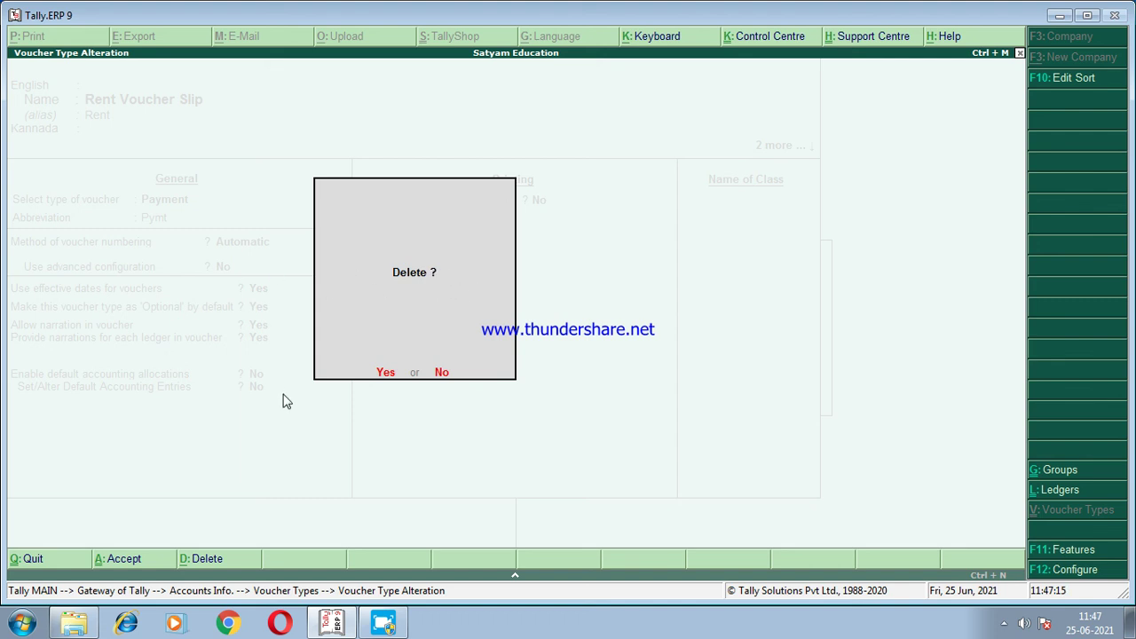
left_click(386, 374)
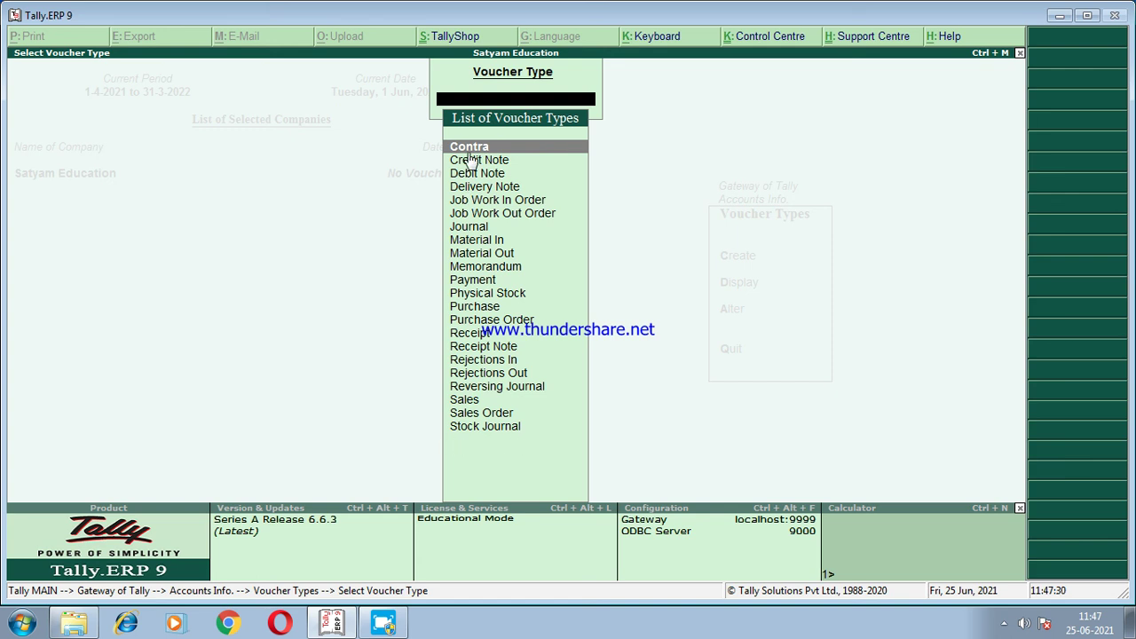
left_click(1005, 625)
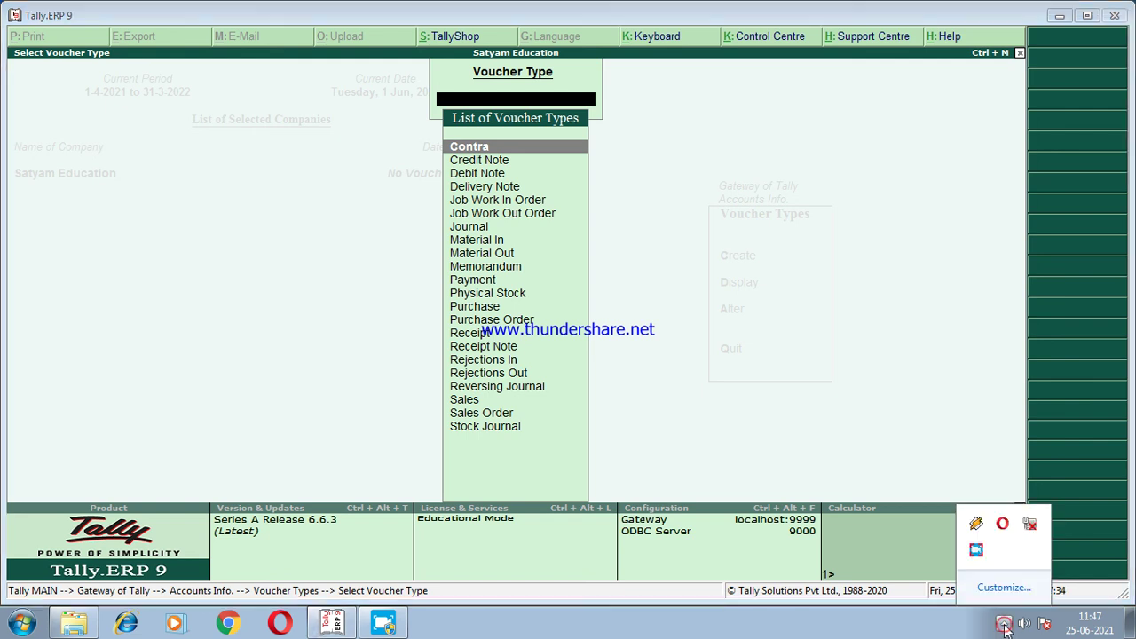
right_click(978, 552)
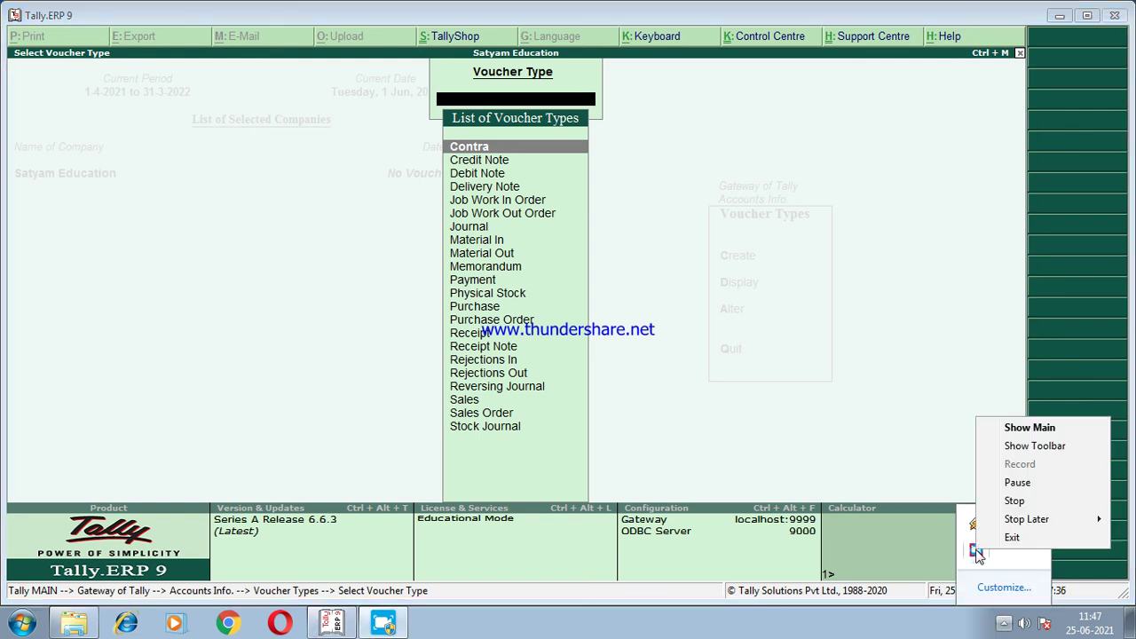